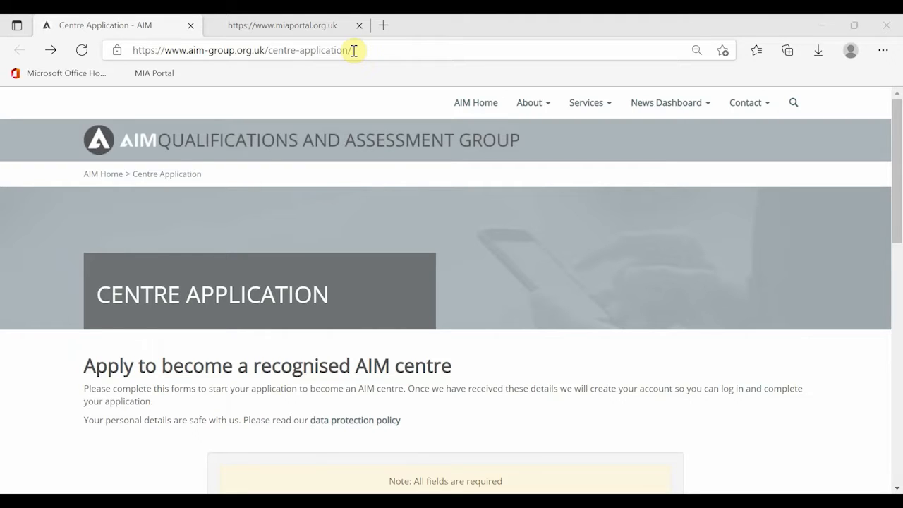
# Submit the completed AIM Group centre application with its organisation, contact and super user details
pyautogui.scroll(-1, 437, 139)
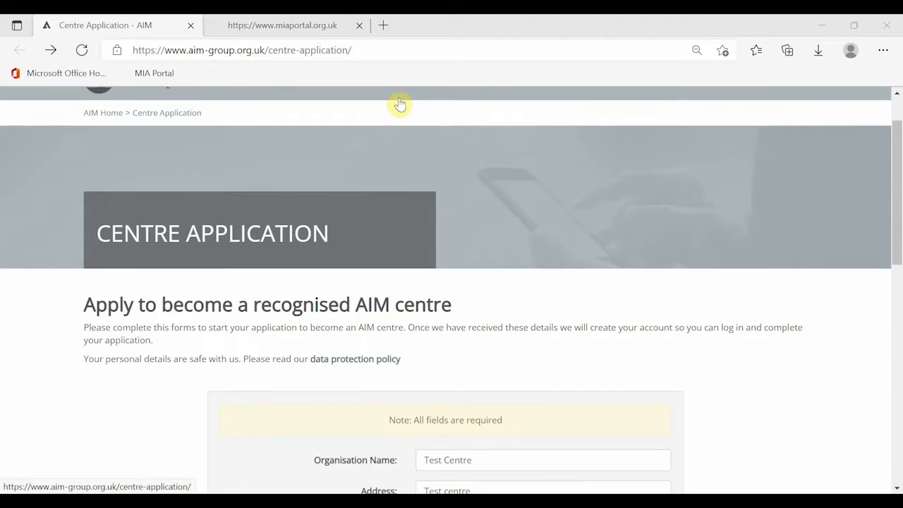
pyautogui.scroll(-4, 413, 177)
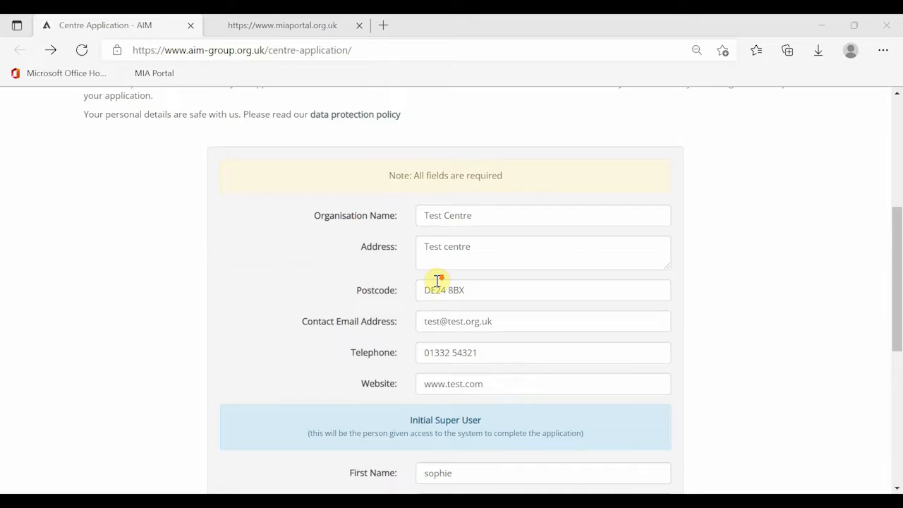
pyautogui.scroll(-3, 437, 281)
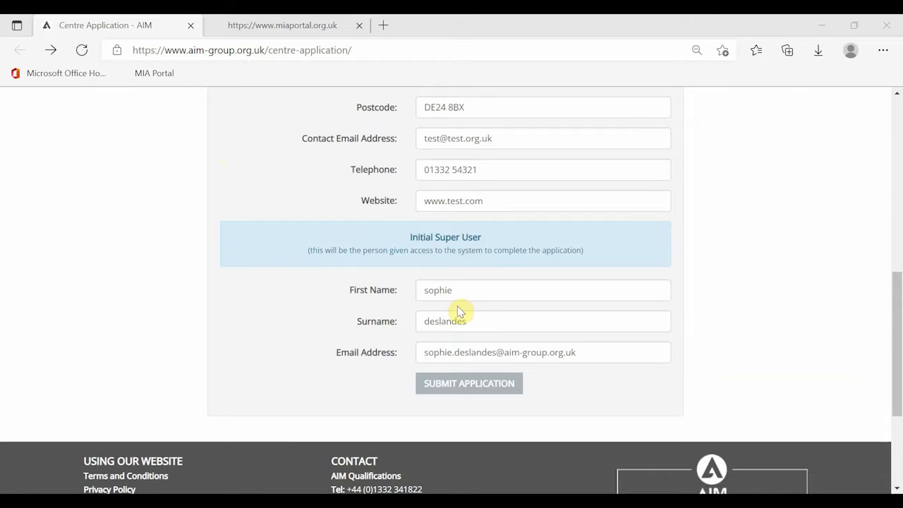
pyautogui.click(474, 391)
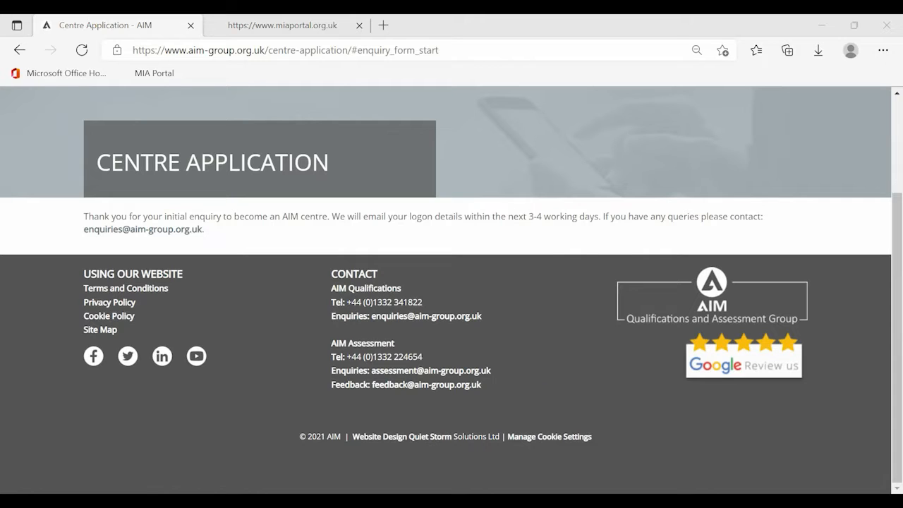
# Switch to the MIA Portal site and log in to the account
pyautogui.hotkey('ctrl', 'Tab')
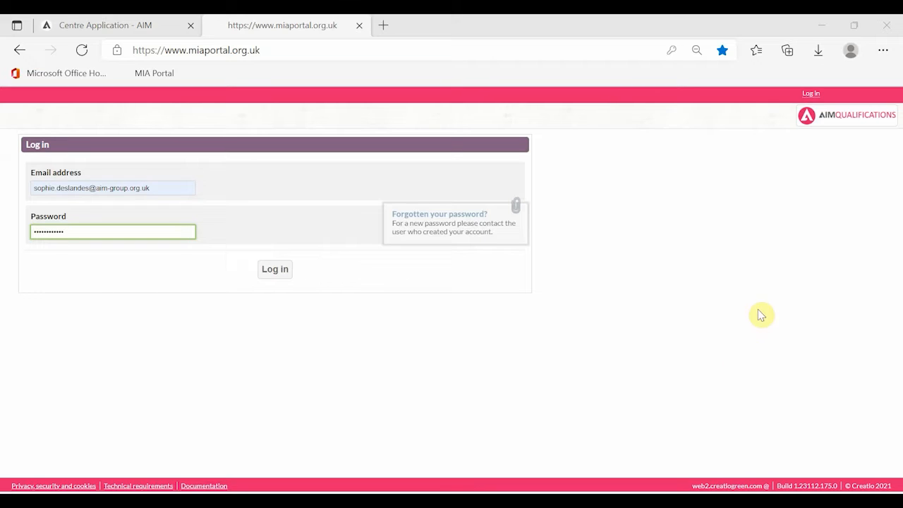
pyautogui.click(274, 275)
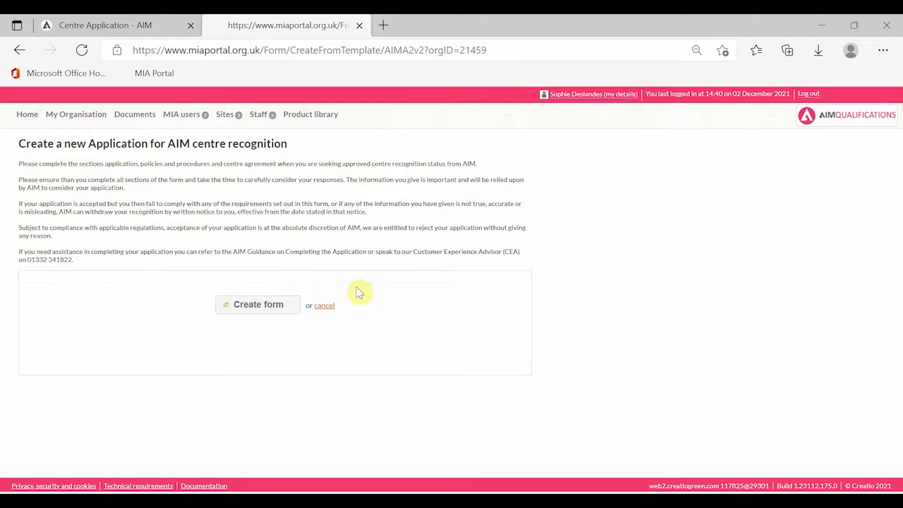
# Create the application form and answer 'test' to the discovery, advice and main-reason questions
pyautogui.click(233, 307)
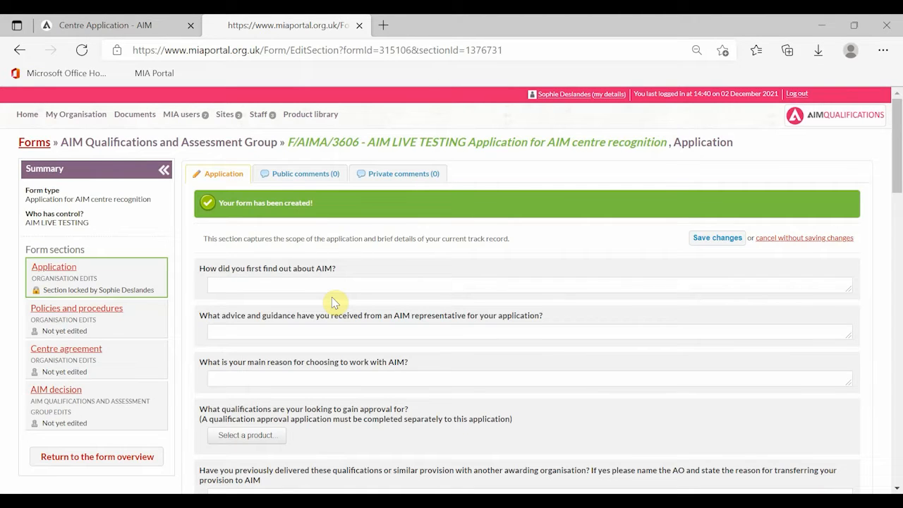
pyautogui.click(329, 285)
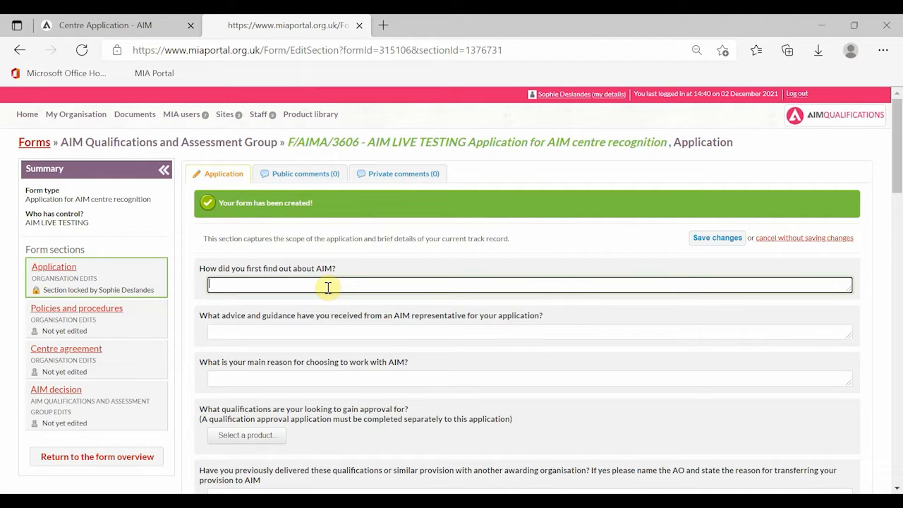
pyautogui.write('test')
pyautogui.click(336, 337)
pyautogui.write('test')
pyautogui.click(348, 381)
pyautogui.write('test')
# Select the Level 3 Interior Design Skills certificate and answer 'test' for previous delivery and centre history
pyautogui.scroll(-2, 256, 379)
pyautogui.click(250, 315)
pyautogui.click(833, 316)
pyautogui.click(816, 455)
pyautogui.click(333, 388)
pyautogui.write('test')
pyautogui.scroll(-1, 326, 385)
pyautogui.click(322, 375)
pyautogui.write('test')
pyautogui.click(318, 423)
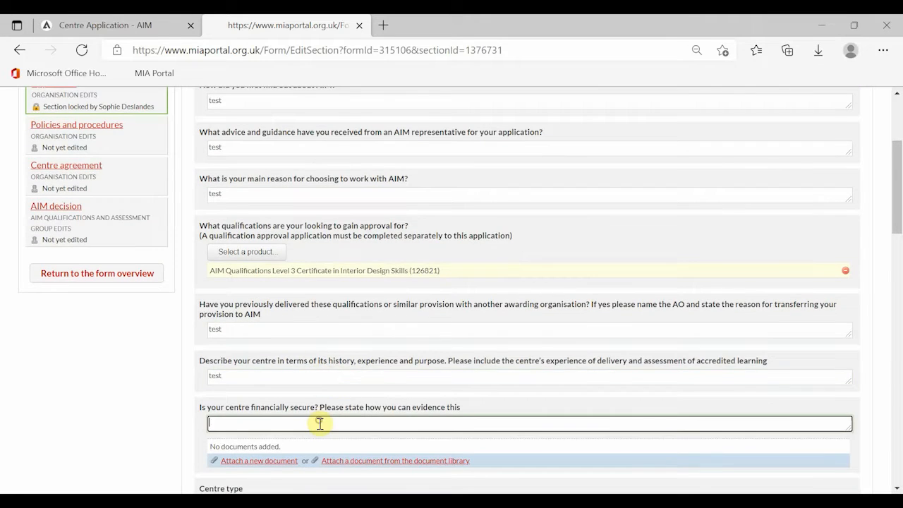
pyautogui.write('test')
# Set centre type to Adult Education Centre, answer Companies House and UKPRN with 'test', choose 101-200 learners
pyautogui.scroll(-2, 319, 424)
pyautogui.click(286, 389)
pyautogui.scroll(-4, 282, 339)
pyautogui.click(276, 308)
pyautogui.write('test')
pyautogui.click(296, 355)
pyautogui.write('test')
pyautogui.click(277, 451)
# Set learner funding to Not applicable, confirm extra delivery sites, answer other awarding organisations with 'test'
pyautogui.scroll(-3, 274, 296)
pyautogui.click(273, 281)
pyautogui.click(212, 392)
pyautogui.click(266, 435)
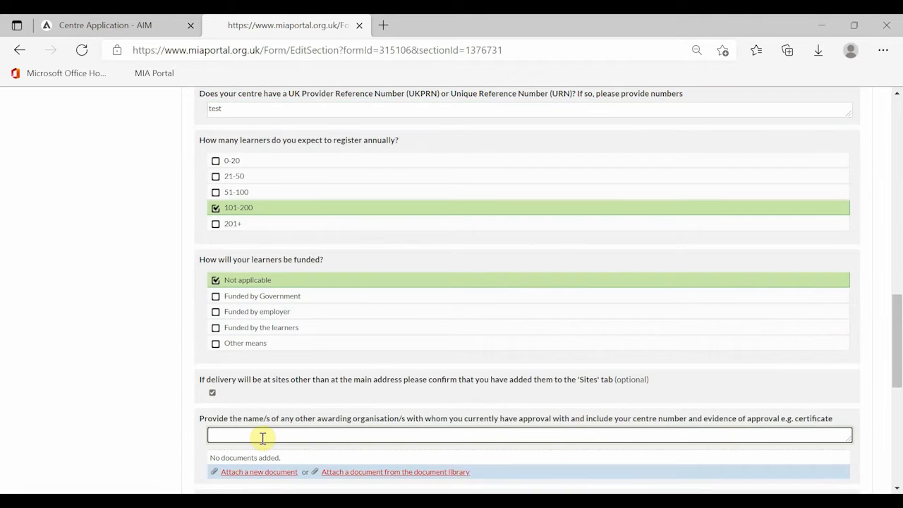
pyautogui.write('test')
# Answer 'test' for sanctions, refusals and withdrawals, choose Yes for the last two questions, and save
pyautogui.scroll(-3, 277, 280)
pyautogui.click(276, 278)
pyautogui.write('test')
pyautogui.click(258, 353)
pyautogui.write('test')
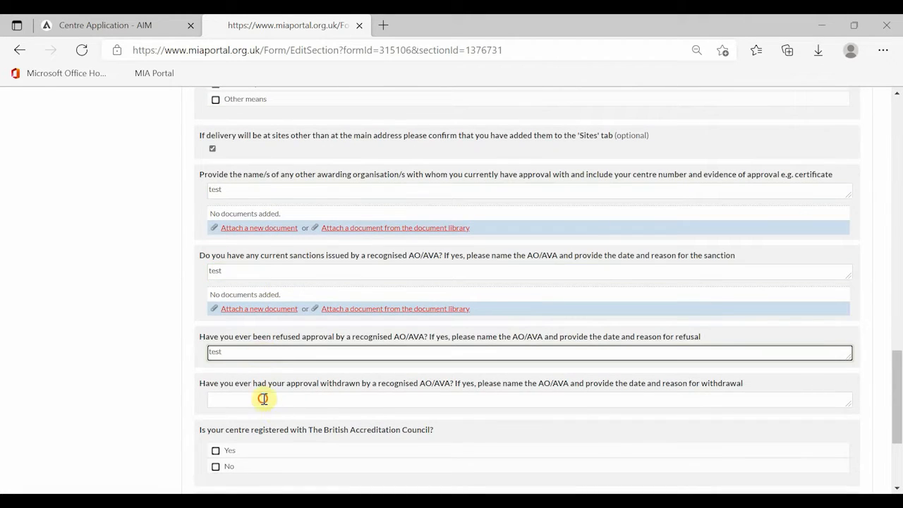
pyautogui.click(262, 398)
pyautogui.write('test')
pyautogui.scroll(-3, 253, 336)
pyautogui.click(233, 328)
pyautogui.click(233, 400)
pyautogui.scroll(-2, 261, 420)
pyautogui.click(460, 459)
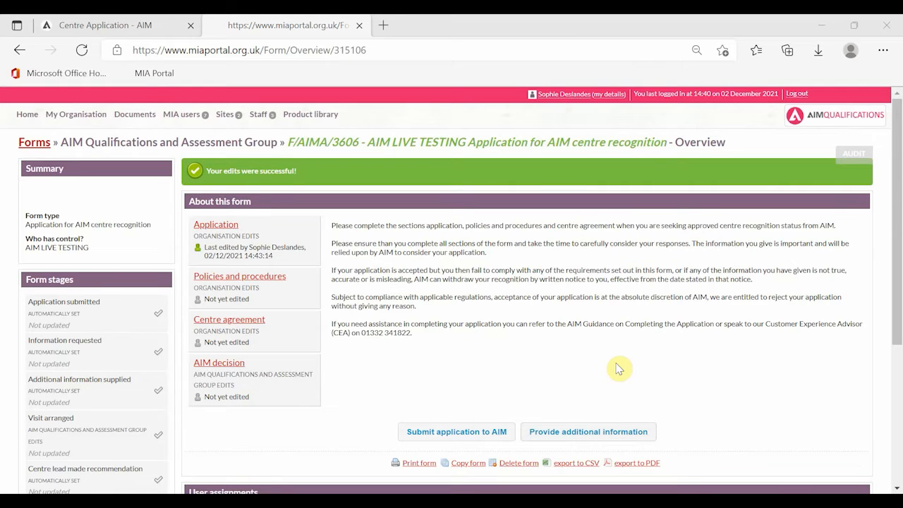
# Start editing Policies and procedures and choose Documents > Policies and procedures.docx as a new attachment
pyautogui.click(238, 296)
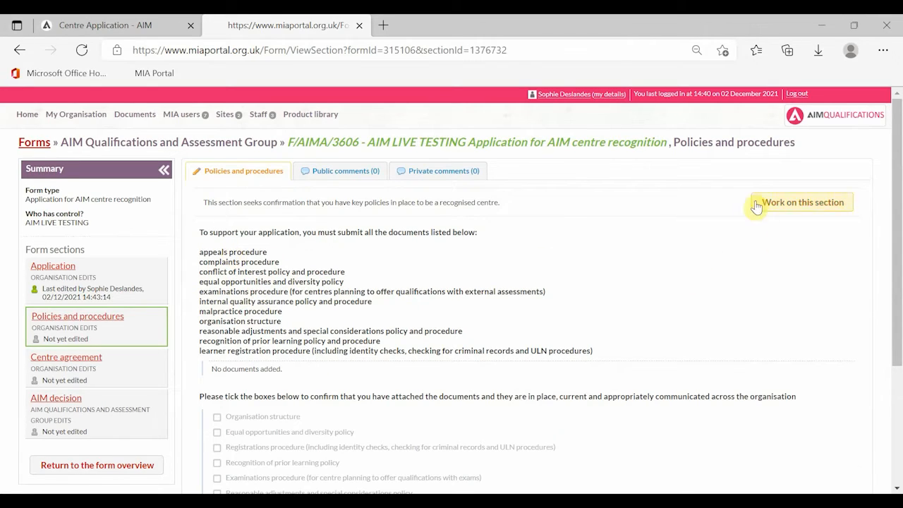
pyautogui.click(796, 204)
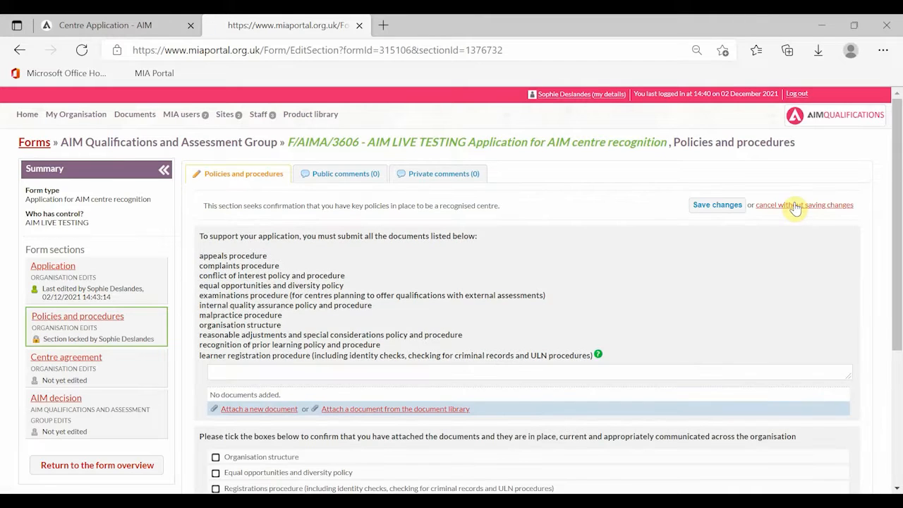
pyautogui.scroll(-2, 421, 343)
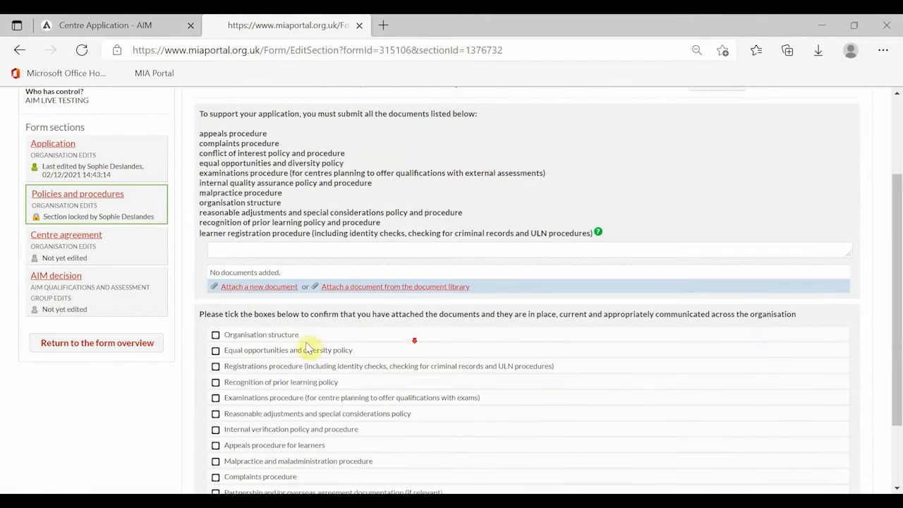
pyautogui.click(260, 288)
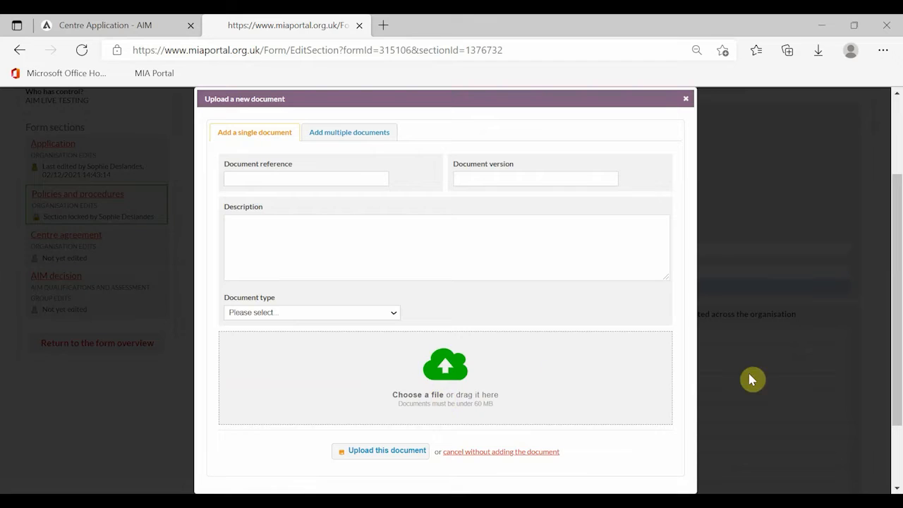
pyautogui.click(417, 396)
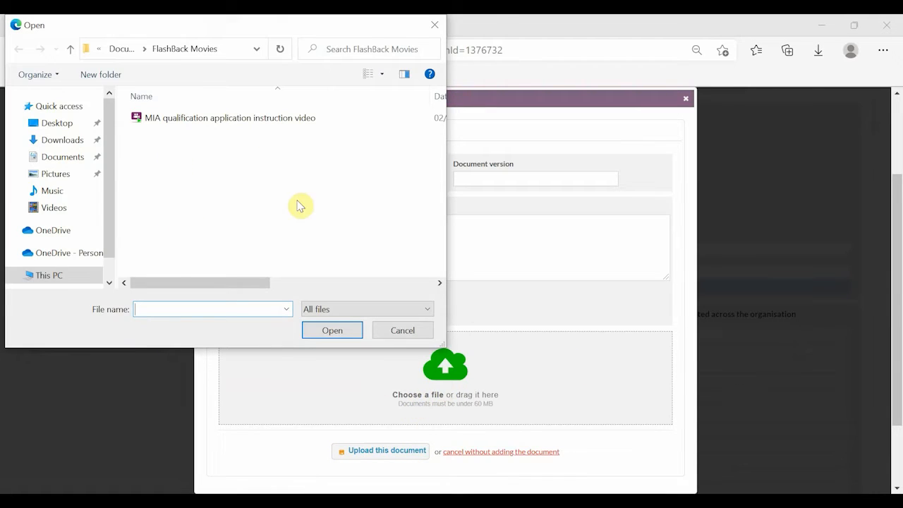
pyautogui.click(63, 157)
pyautogui.click(196, 148)
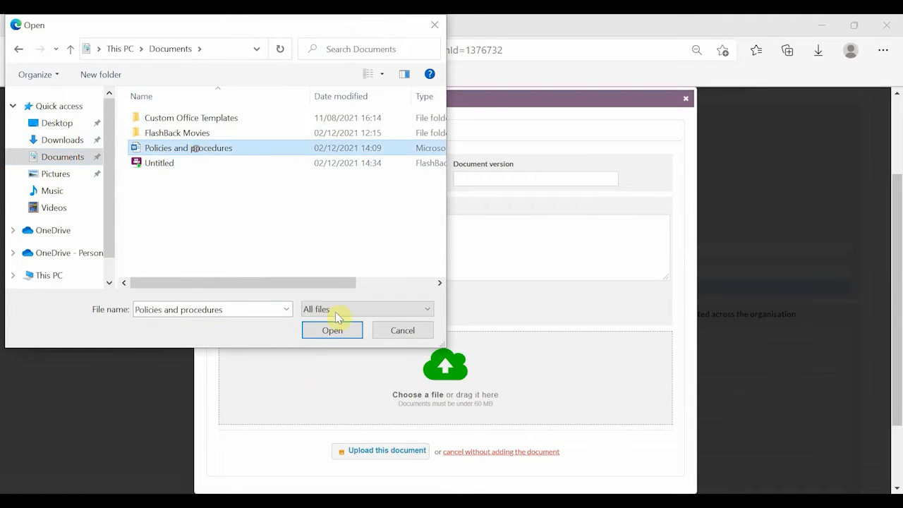
pyautogui.click(326, 332)
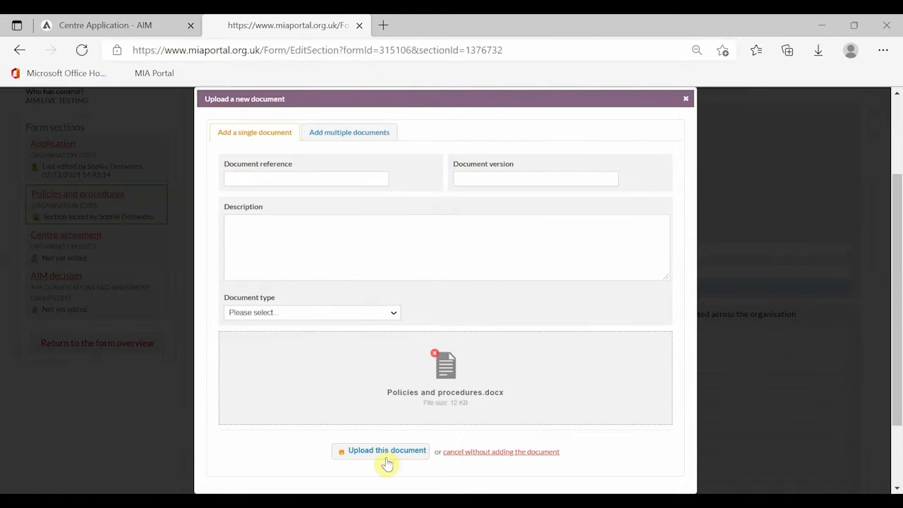
# Upload the policies document, tick all eleven policy boxes plus 'None of the above', and save
pyautogui.click(381, 457)
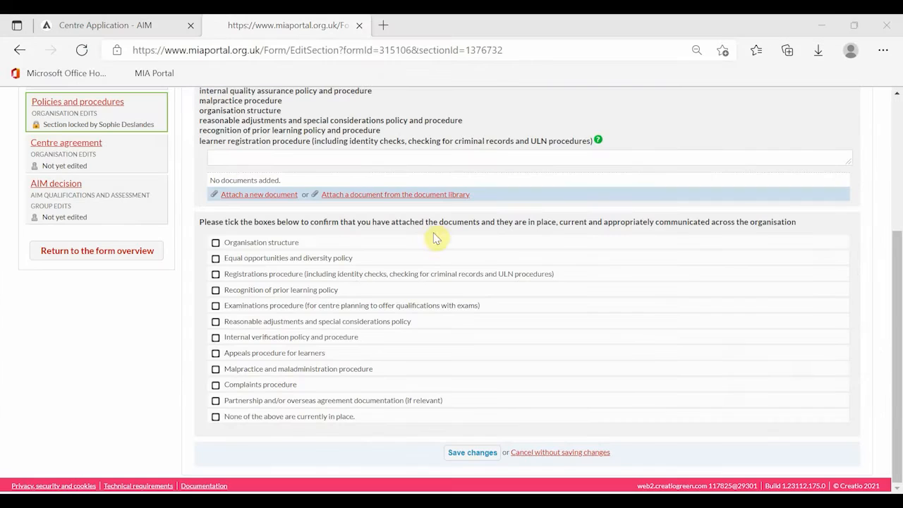
pyautogui.click(418, 242)
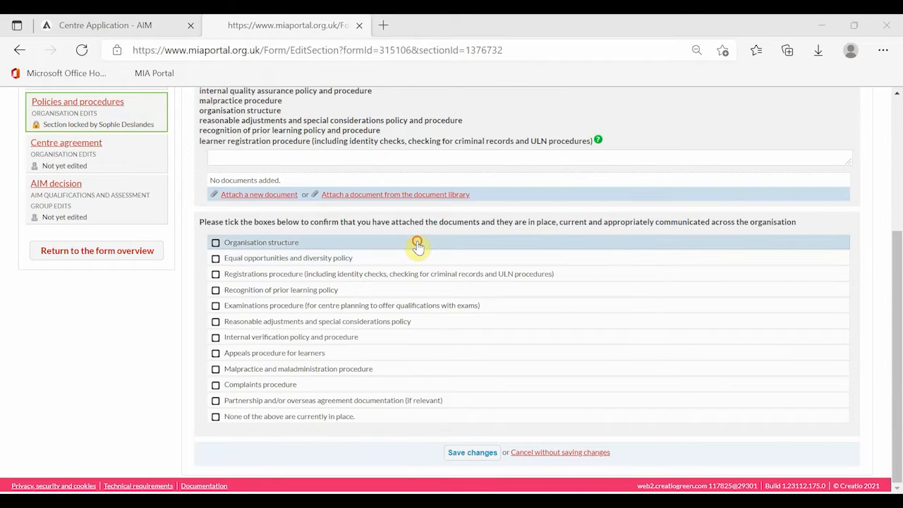
pyautogui.click(420, 259)
pyautogui.click(346, 276)
pyautogui.click(343, 295)
pyautogui.click(321, 306)
pyautogui.click(313, 324)
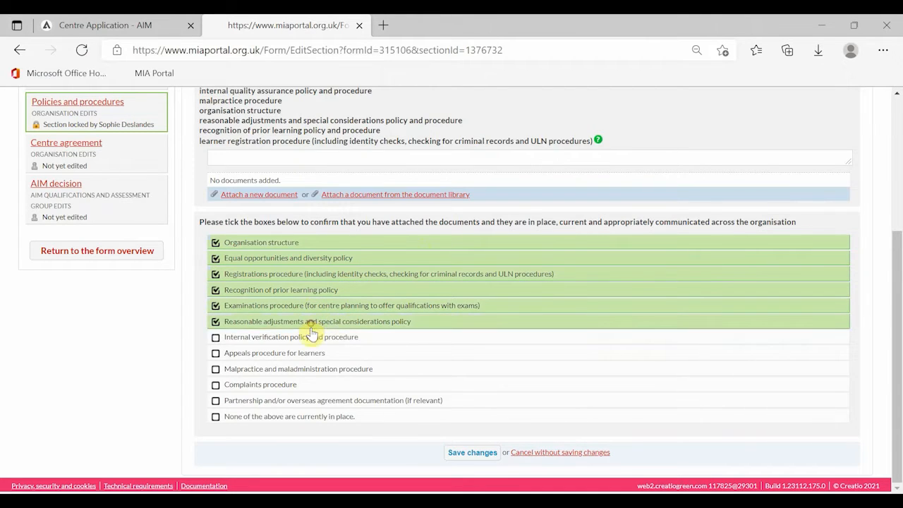
pyautogui.click(298, 344)
pyautogui.click(296, 354)
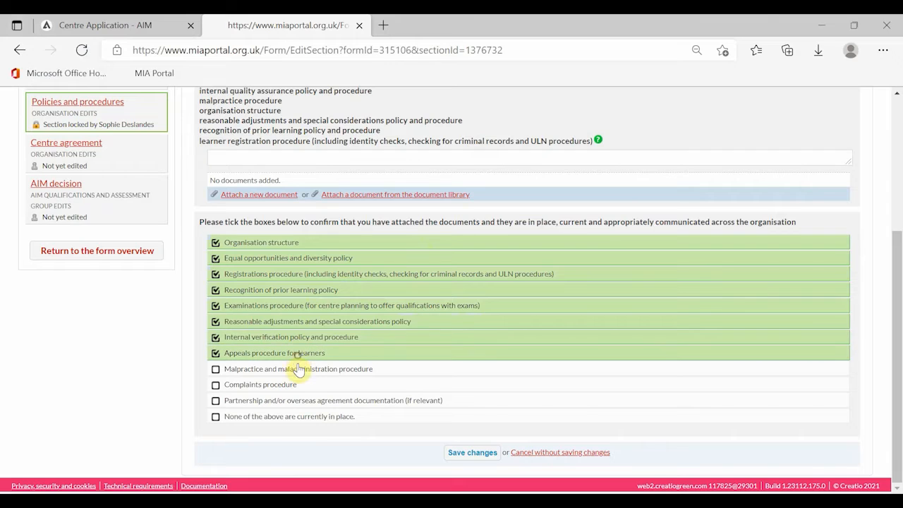
pyautogui.click(295, 370)
pyautogui.click(296, 386)
pyautogui.click(297, 402)
pyautogui.click(299, 417)
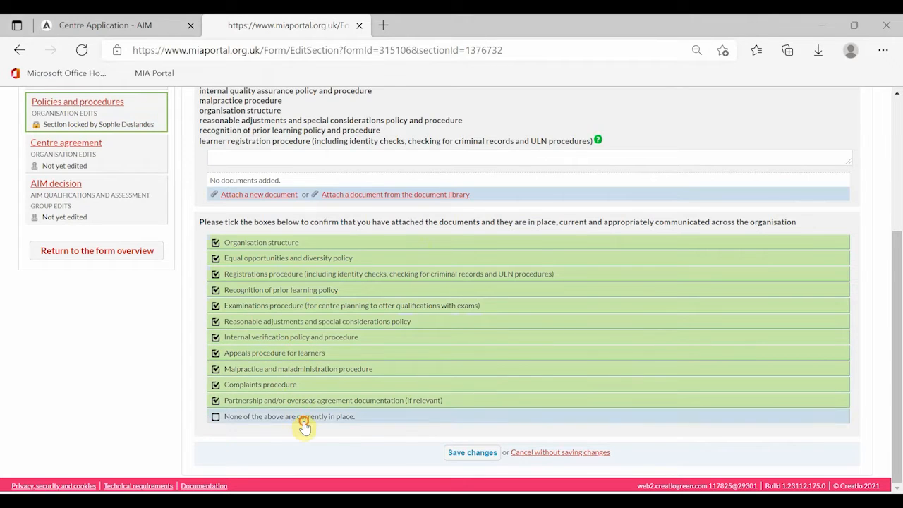
pyautogui.click(472, 457)
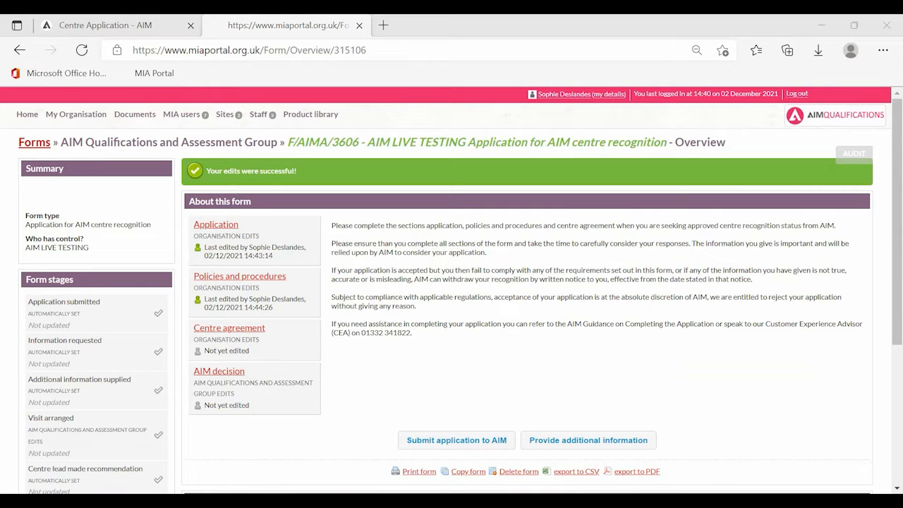
pyautogui.click(247, 334)
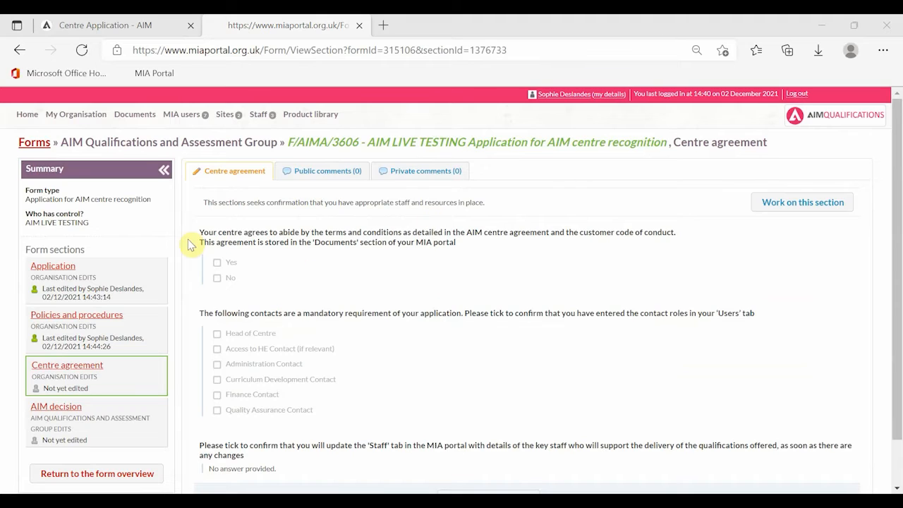
pyautogui.click(133, 119)
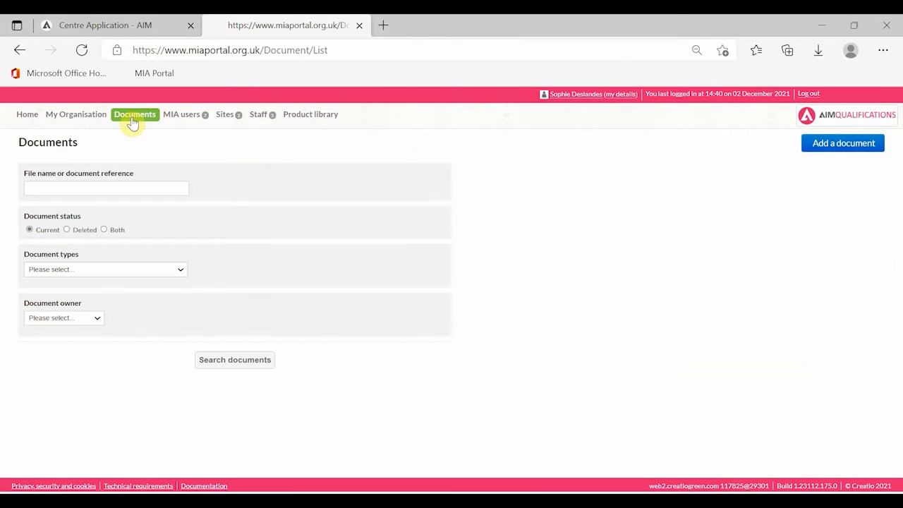
pyautogui.click(243, 360)
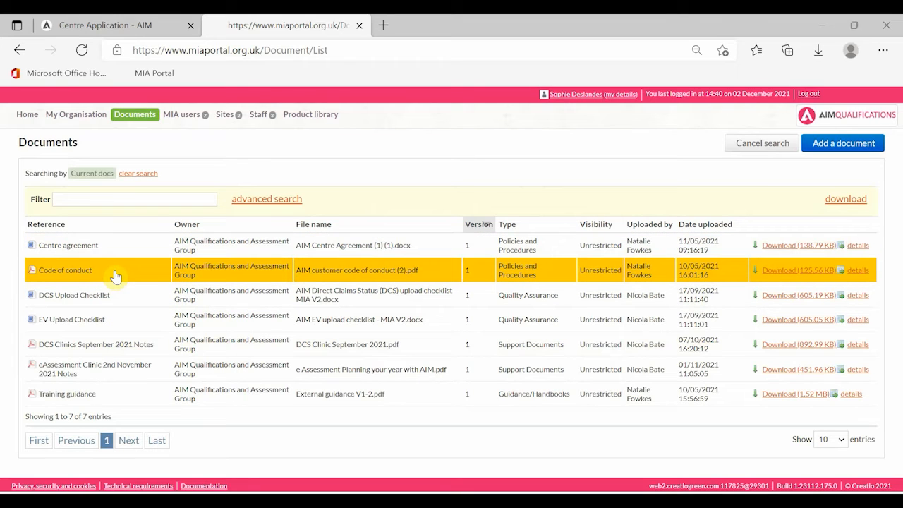
pyautogui.click(27, 117)
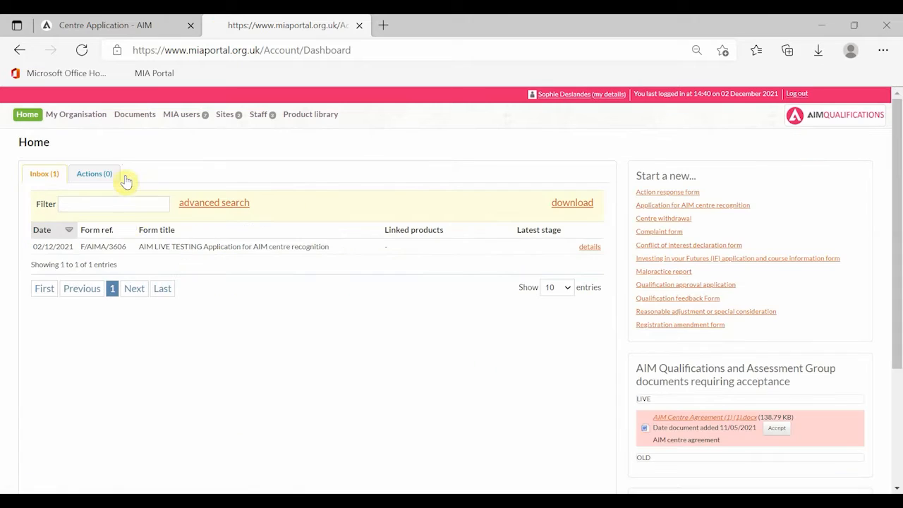
pyautogui.click(143, 245)
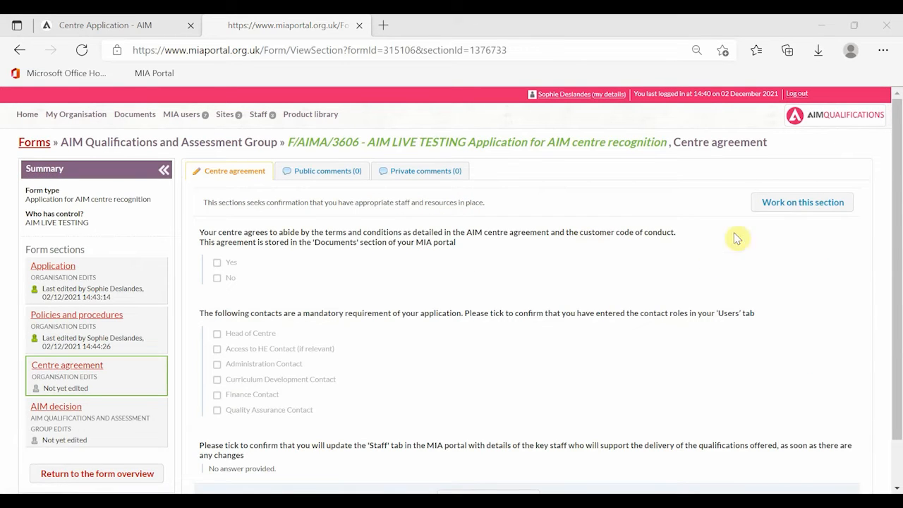
# Lock the Centre agreement section for editing and tick Yes to agree to the terms and conditions
pyautogui.click(801, 203)
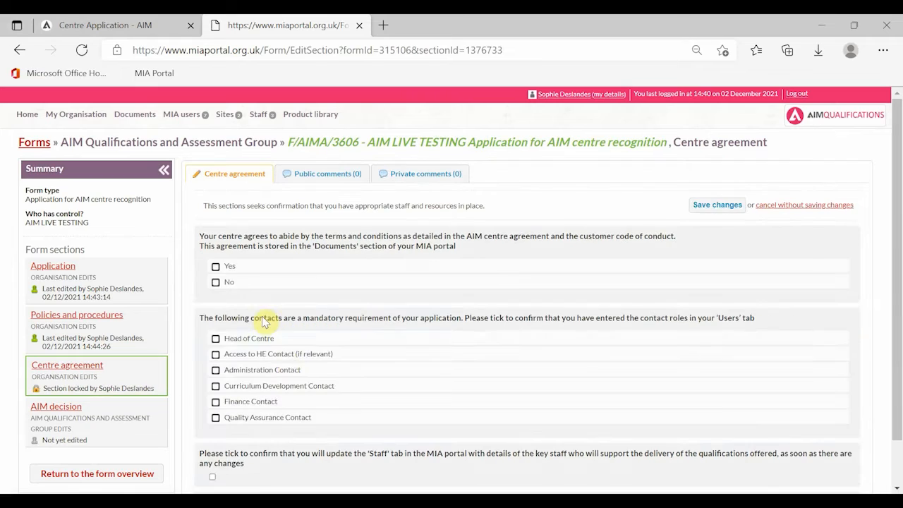
pyautogui.click(263, 267)
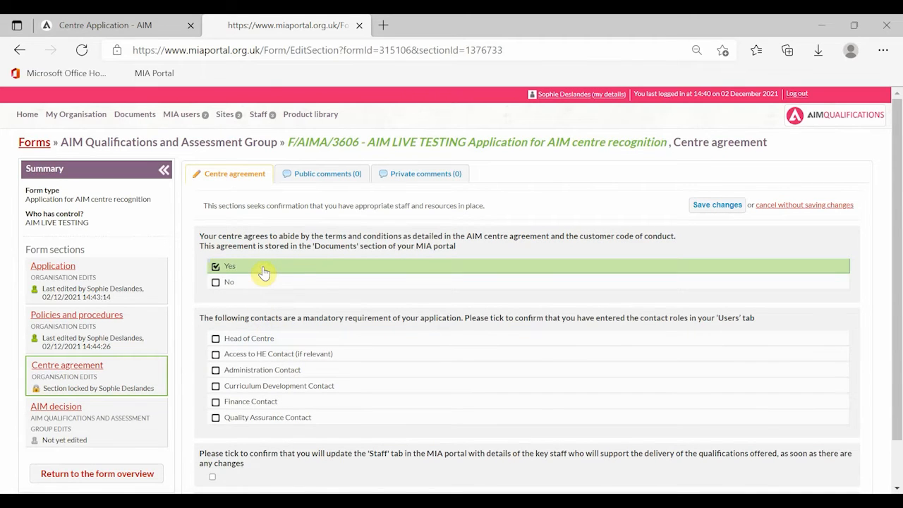
pyautogui.scroll(-1, 365, 297)
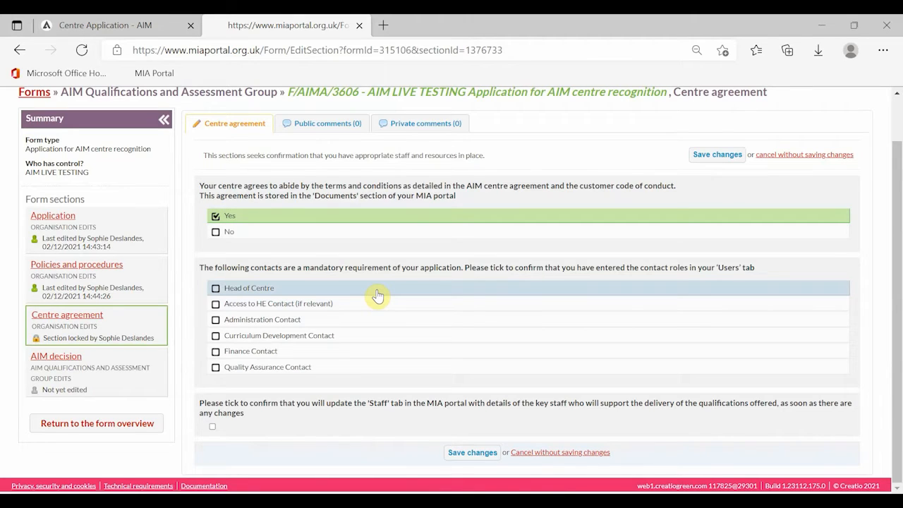
pyautogui.scroll(1, 377, 296)
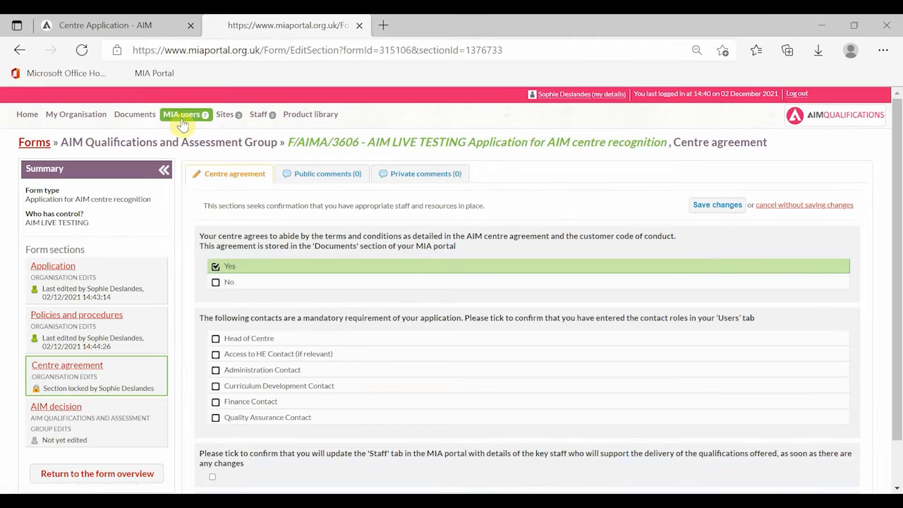
# Leave for MIA users without saving the Centre agreement changes and begin adding a new user
pyautogui.click(181, 122)
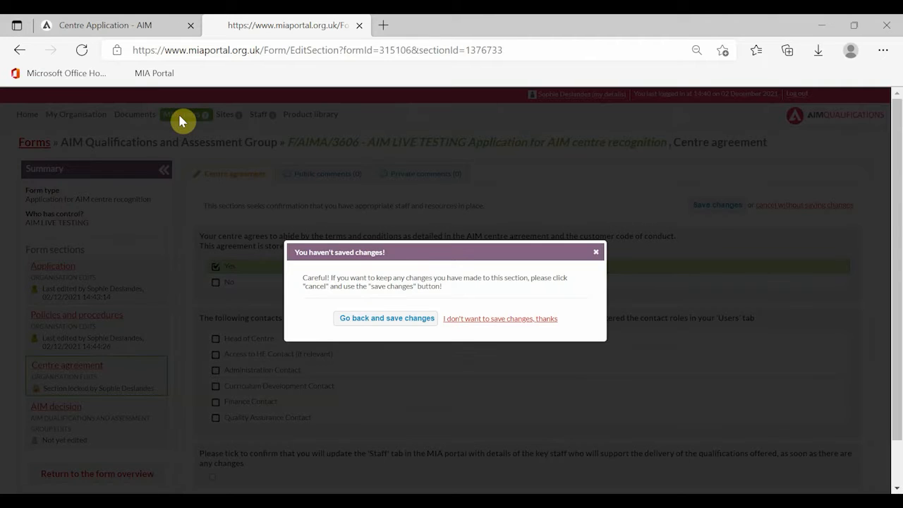
pyautogui.click(452, 321)
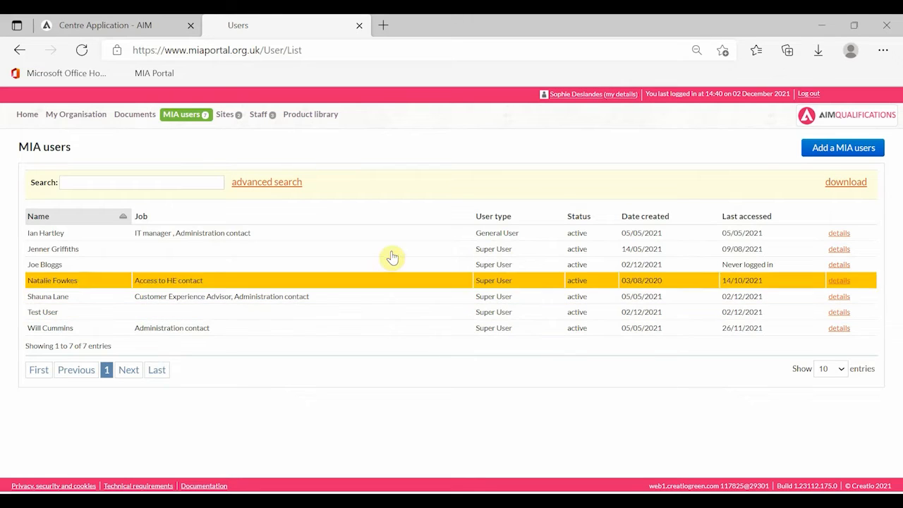
pyautogui.click(824, 148)
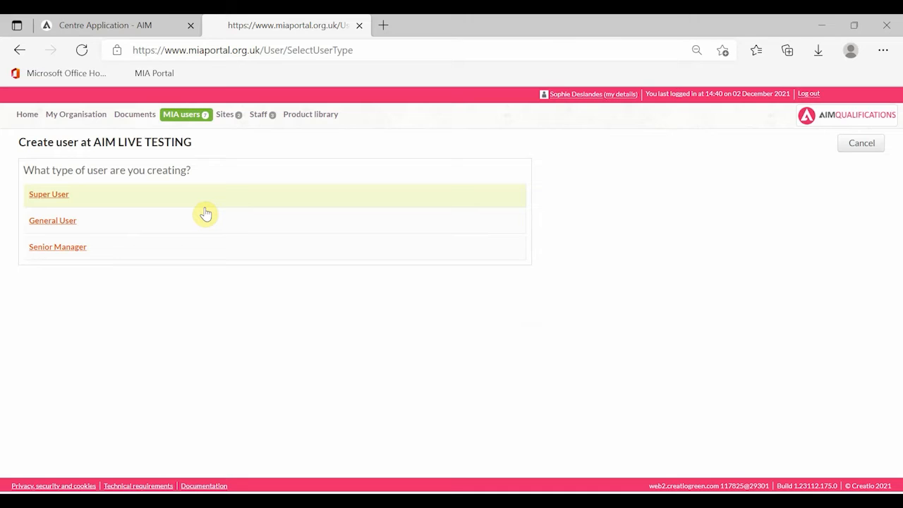
# Choose Super User and enter first name 'Test', last name 'User' and the saved email address
pyautogui.click(169, 200)
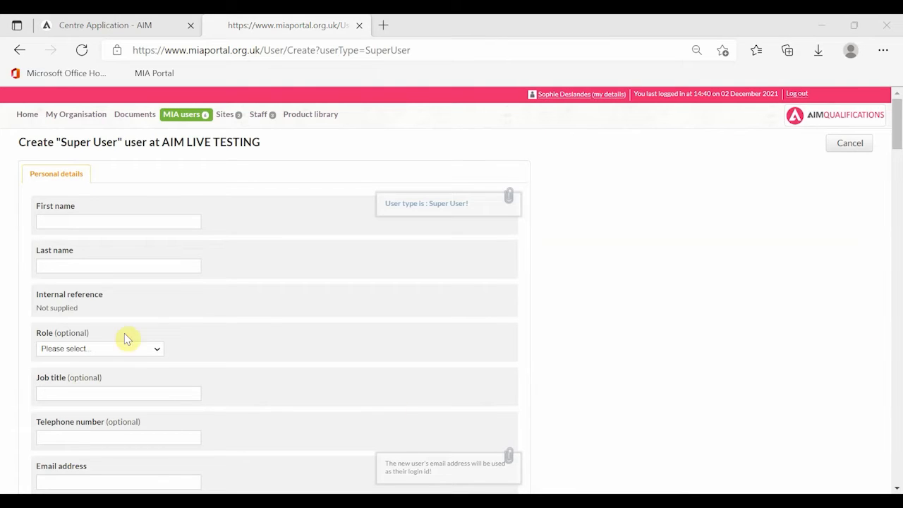
pyautogui.click(113, 222)
pyautogui.write('Sop')
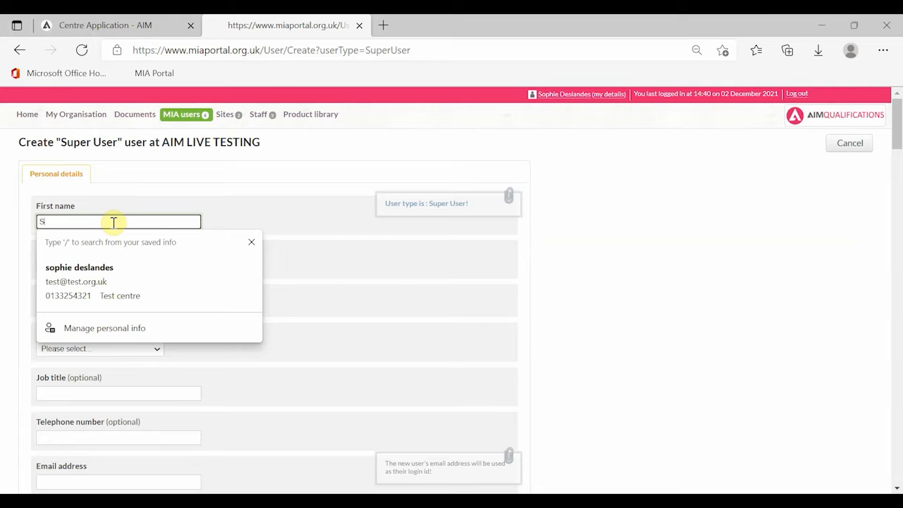
pyautogui.press('BackSpace')
pyautogui.press('BackSpace')
pyautogui.press('BackSpace')
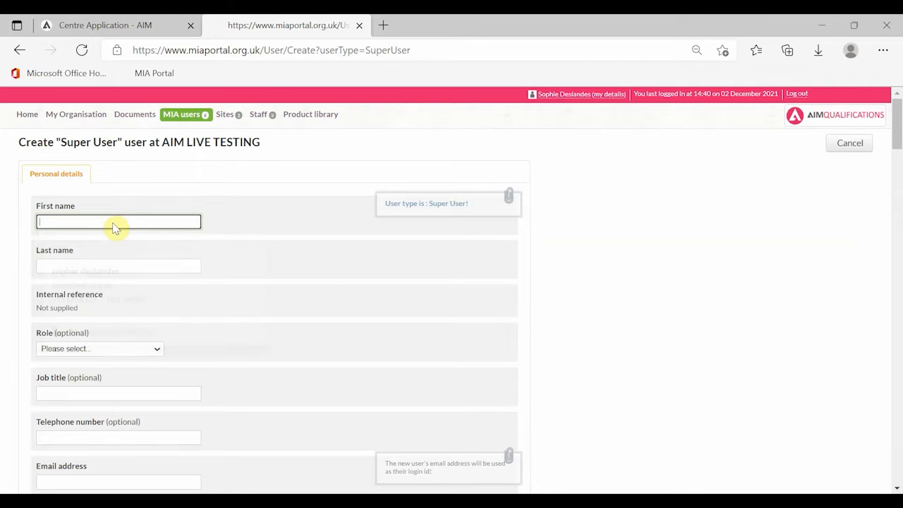
pyautogui.write('Test')
pyautogui.click(101, 264)
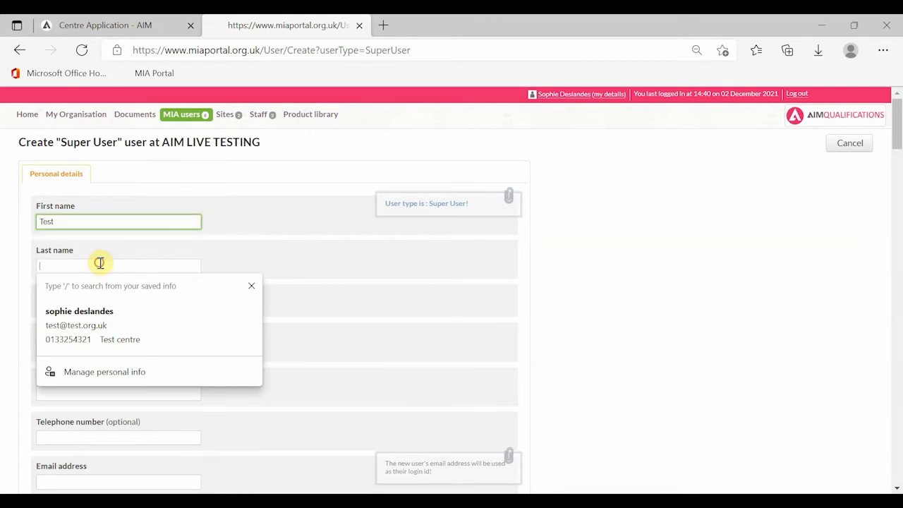
pyautogui.write('User')
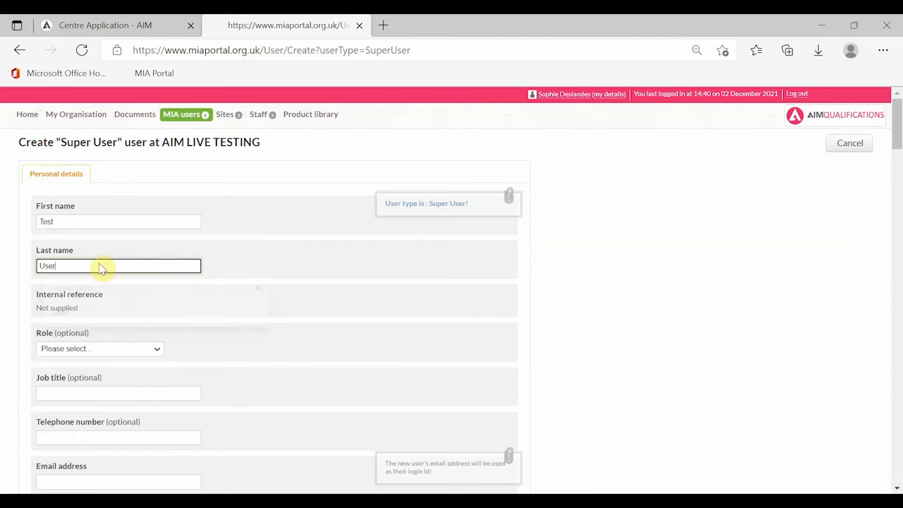
pyautogui.scroll(-3, 94, 318)
pyautogui.click(80, 304)
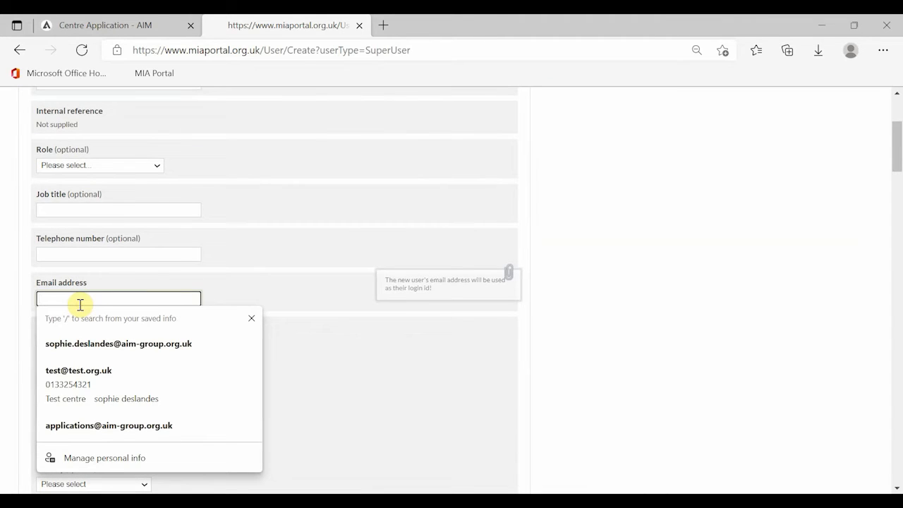
pyautogui.click(124, 432)
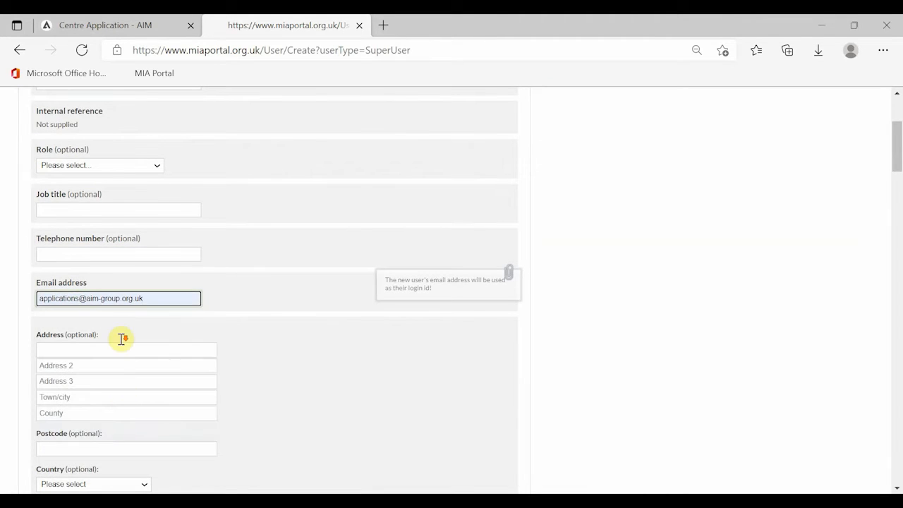
pyautogui.scroll(-4, 122, 341)
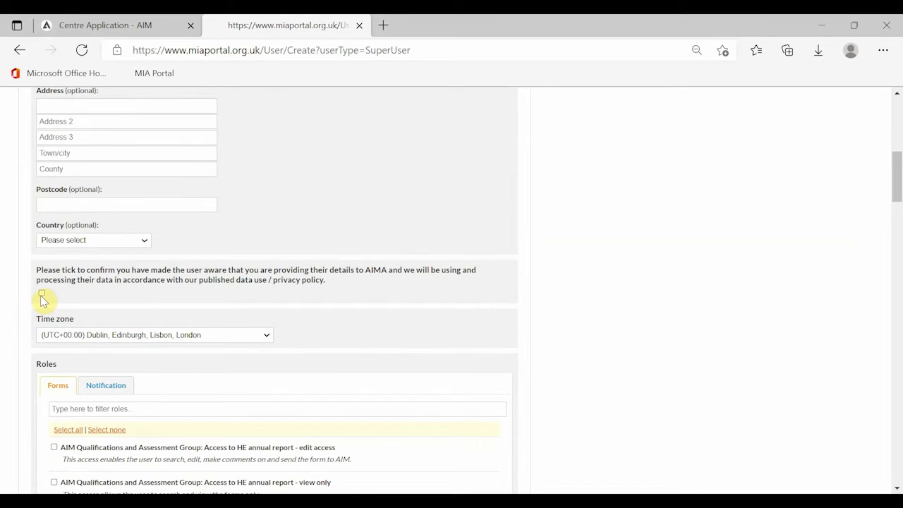
# Tick the data-use consent, grant Test User every form access role, and save the new Super User
pyautogui.click(42, 295)
pyautogui.scroll(-3, 154, 281)
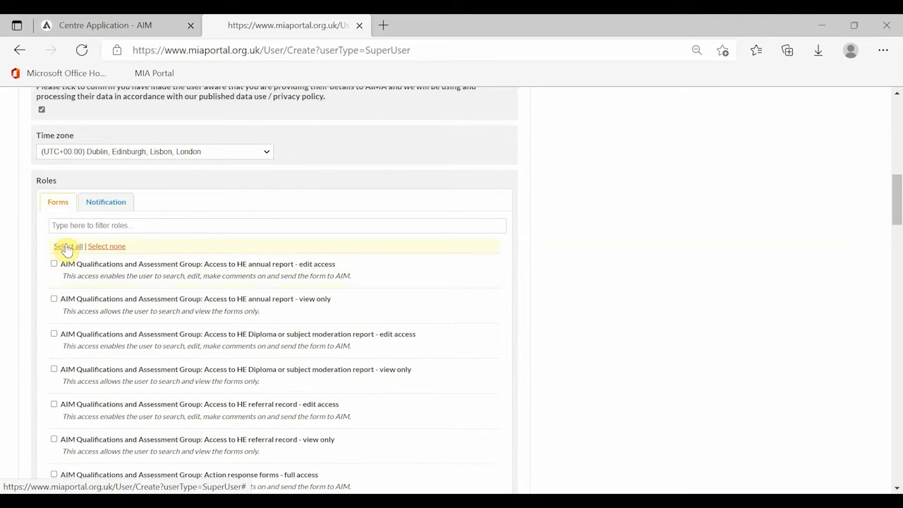
pyautogui.scroll(-3, 164, 314)
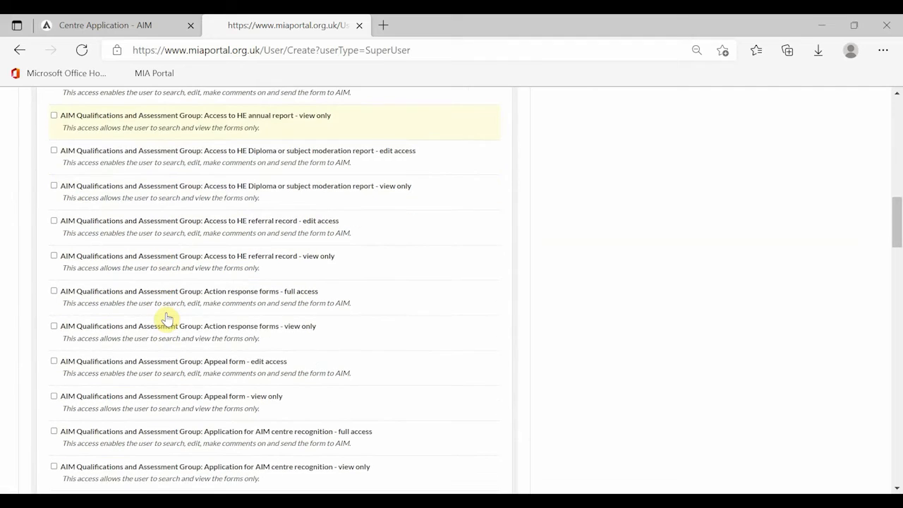
pyautogui.scroll(4, 168, 319)
pyautogui.scroll(-1, 163, 351)
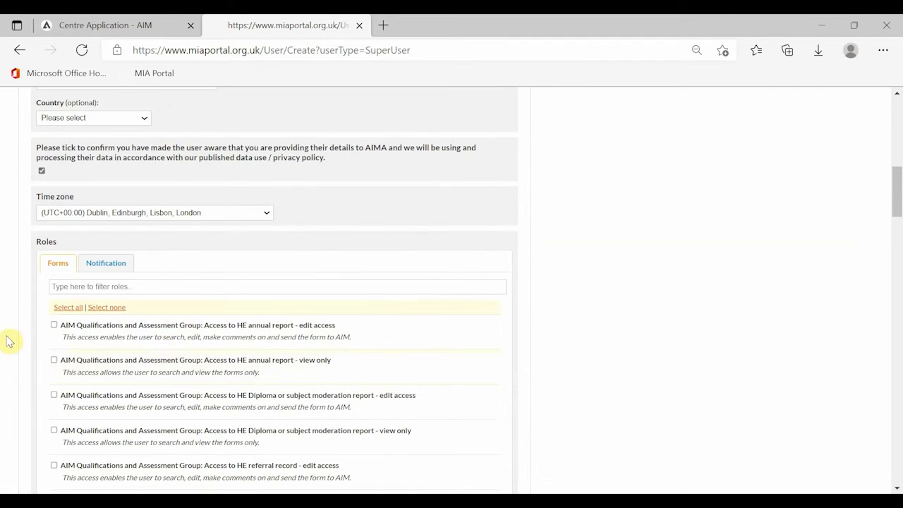
pyautogui.click(65, 309)
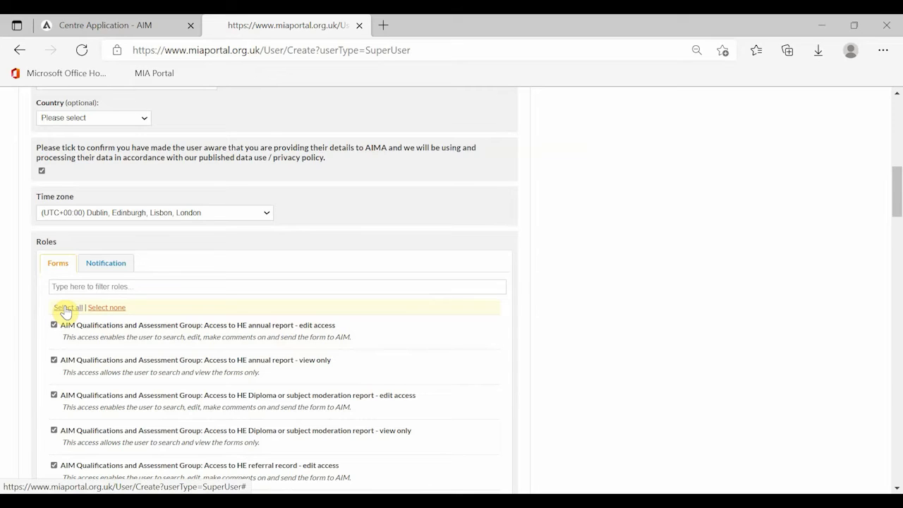
pyautogui.click(101, 267)
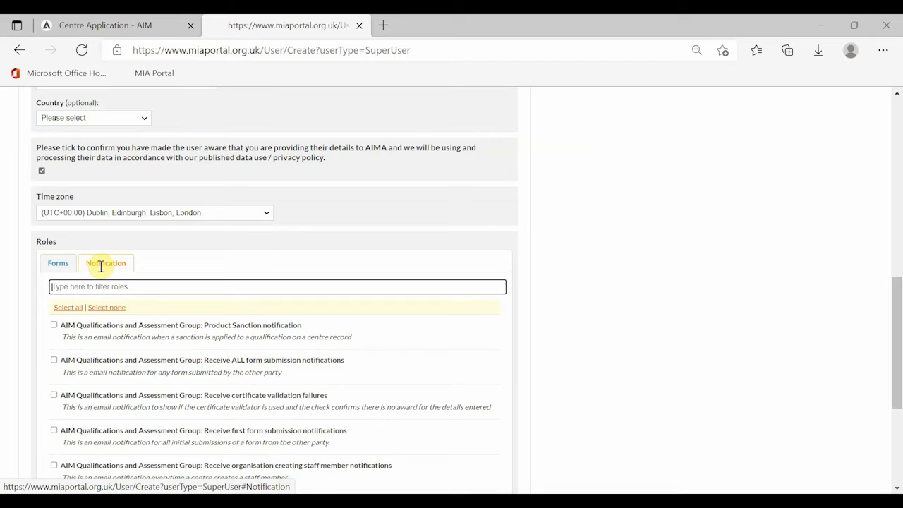
pyautogui.click(64, 271)
pyautogui.scroll(-13, 132, 298)
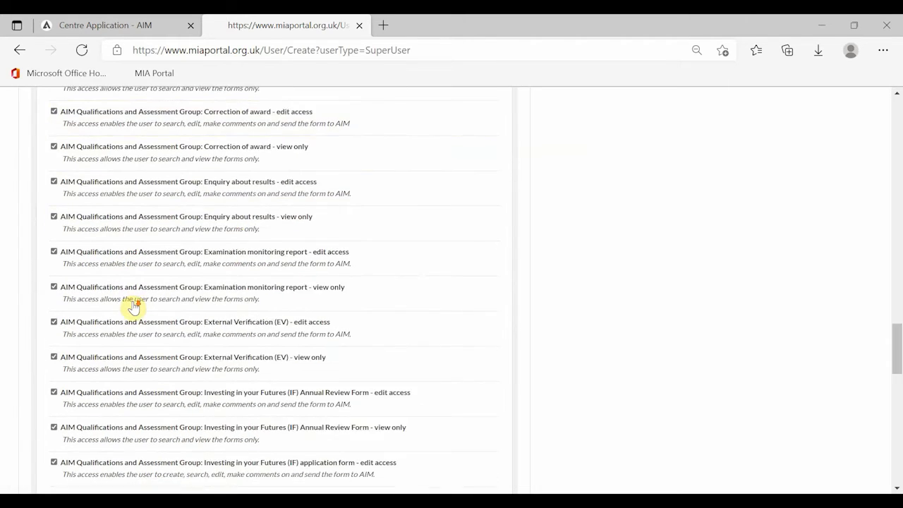
pyautogui.scroll(-12, 132, 298)
pyautogui.click(218, 451)
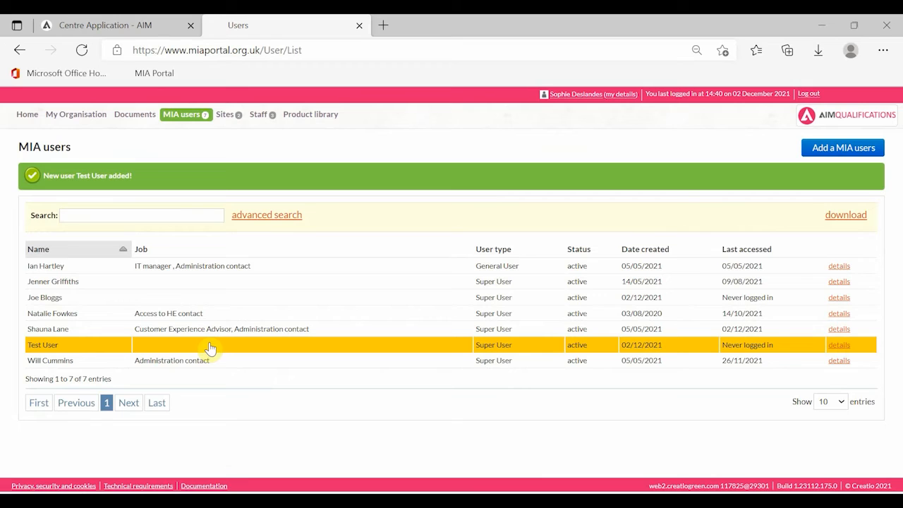
# Return home, open application F/AIMA/3606 from the inbox and start editing its Centre agreement section
pyautogui.click(26, 121)
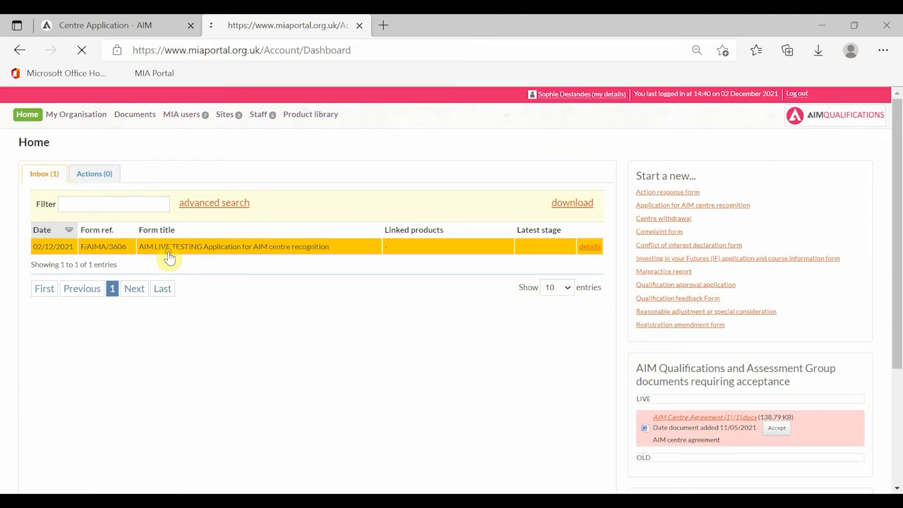
pyautogui.click(170, 257)
pyautogui.click(239, 315)
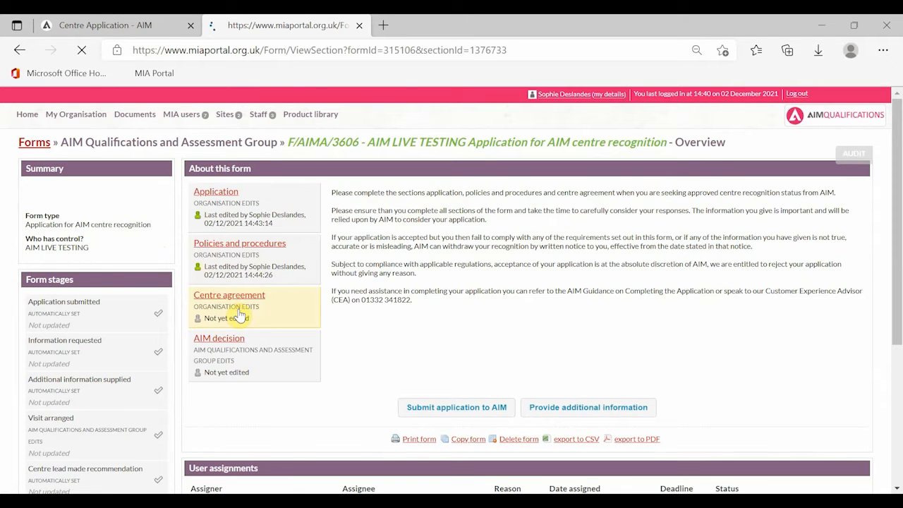
pyautogui.click(760, 203)
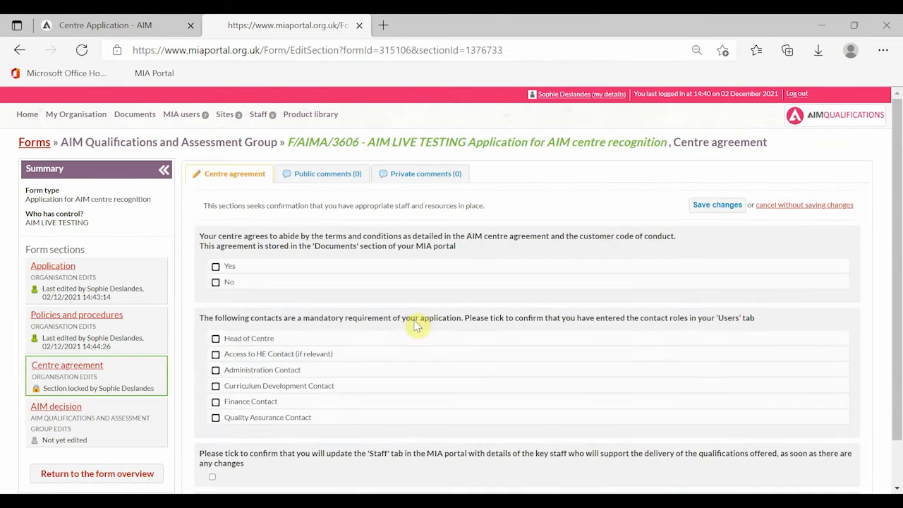
# Tick Head of Centre, Access to HE, Administration, Curriculum Development, Finance, Quality Assurance contacts and staff-update confirmation
pyautogui.click(298, 339)
pyautogui.click(299, 354)
pyautogui.click(298, 370)
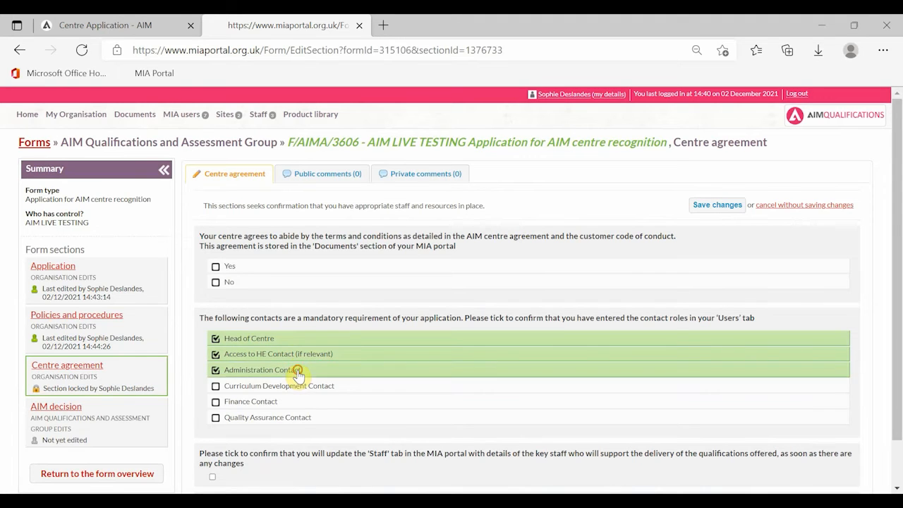
pyautogui.click(293, 385)
pyautogui.click(293, 401)
pyautogui.click(291, 417)
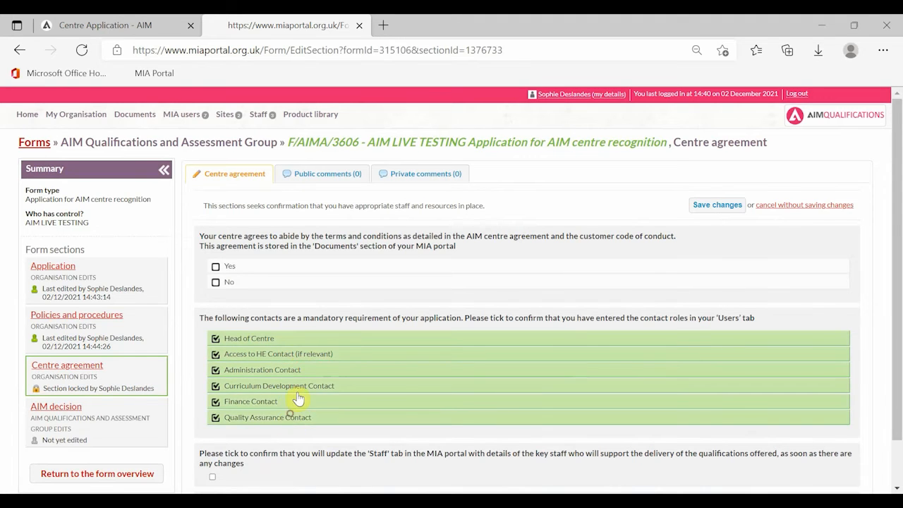
pyautogui.scroll(-2, 307, 374)
pyautogui.click(212, 427)
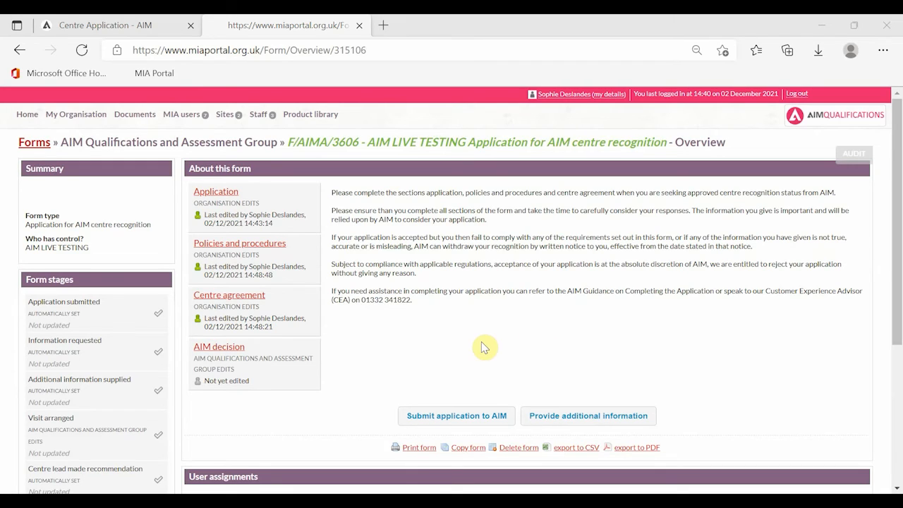
# Submit application F/AIMA/3606 to AIM for review
pyautogui.click(462, 416)
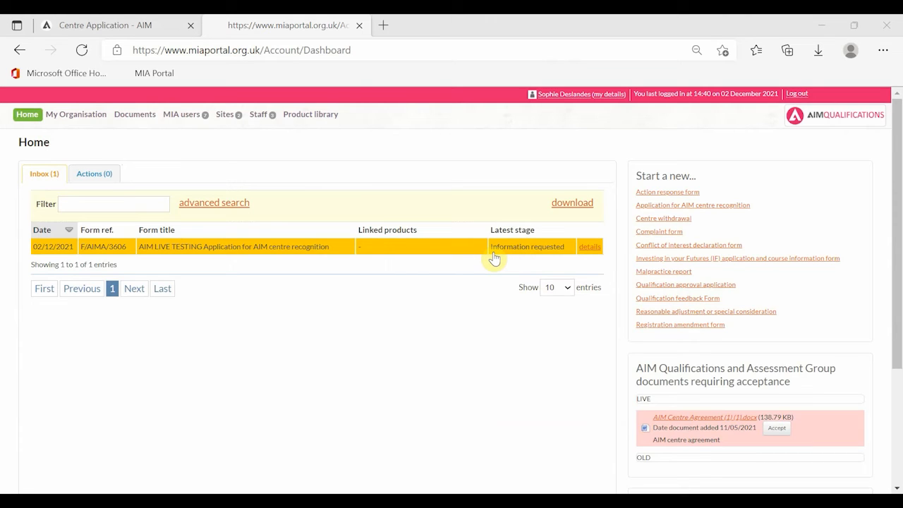
# Open F/AIMA/3606's Policies and procedures section and read AIM's request for a Conflict of Interest Policy
pyautogui.click(396, 250)
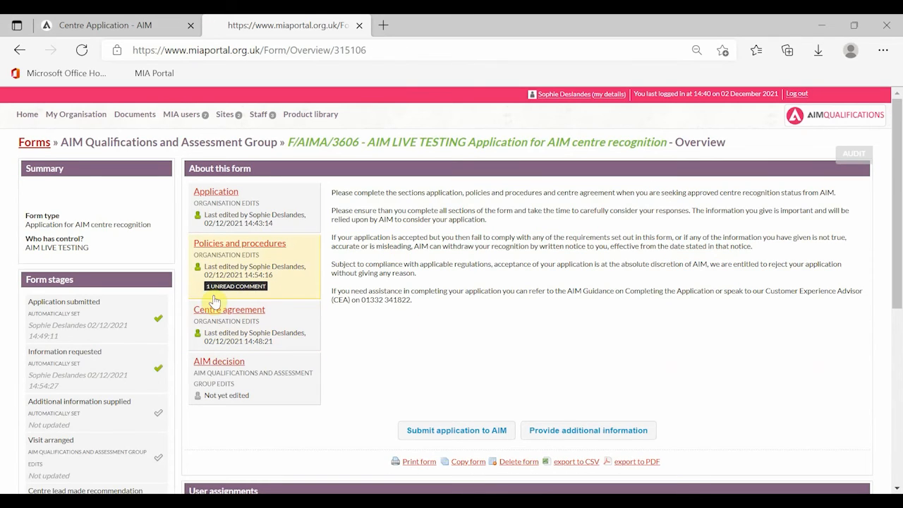
pyautogui.click(256, 281)
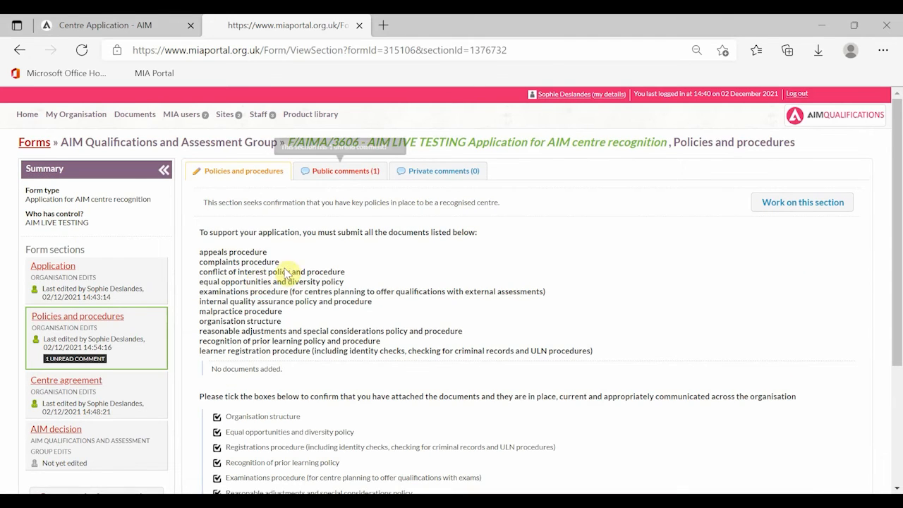
pyautogui.click(338, 172)
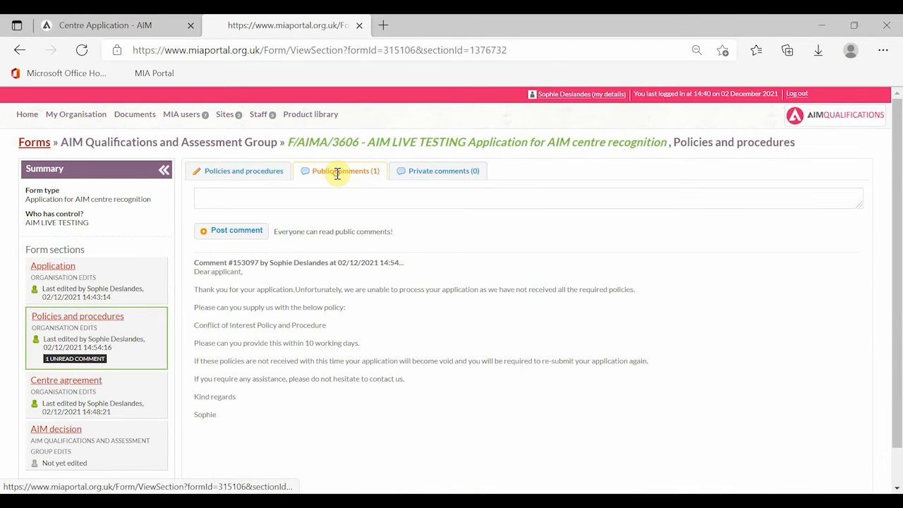
pyautogui.scroll(-1, 197, 287)
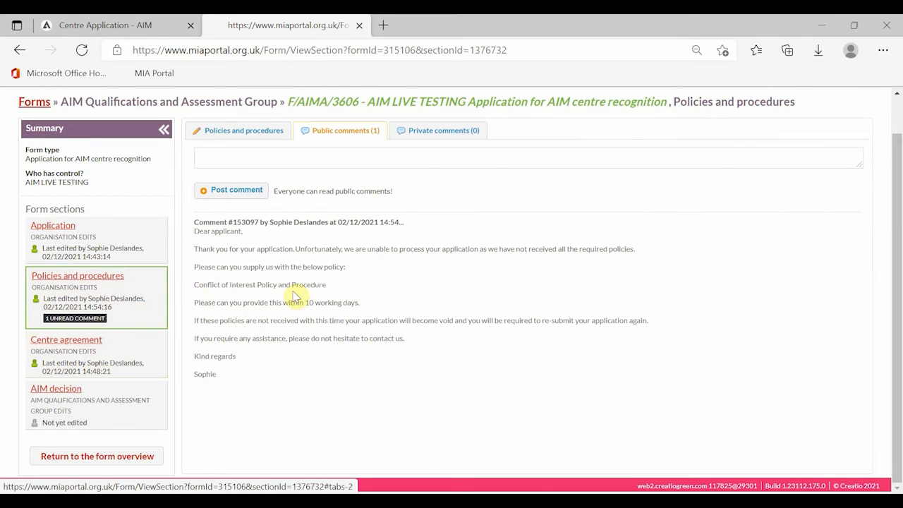
pyautogui.click(240, 132)
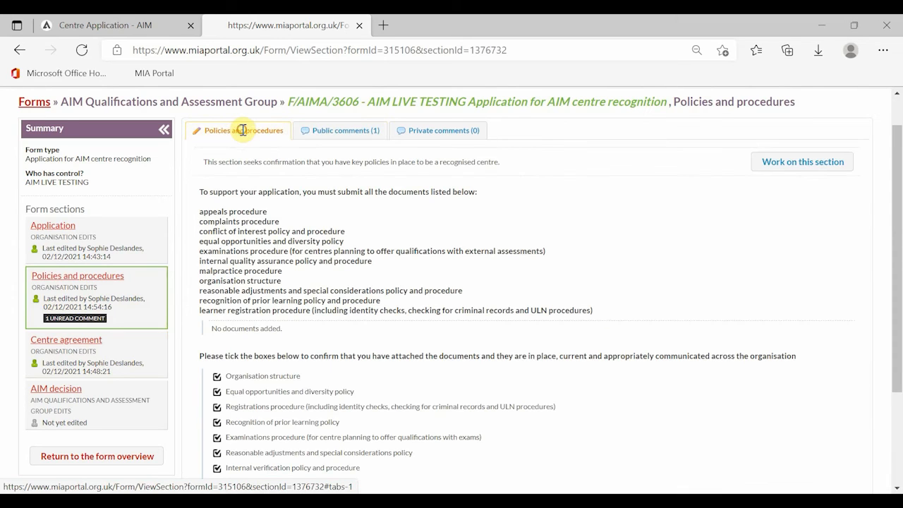
# Resave the Policies and procedures section and return form 3606 to AIM with additional information
pyautogui.click(785, 163)
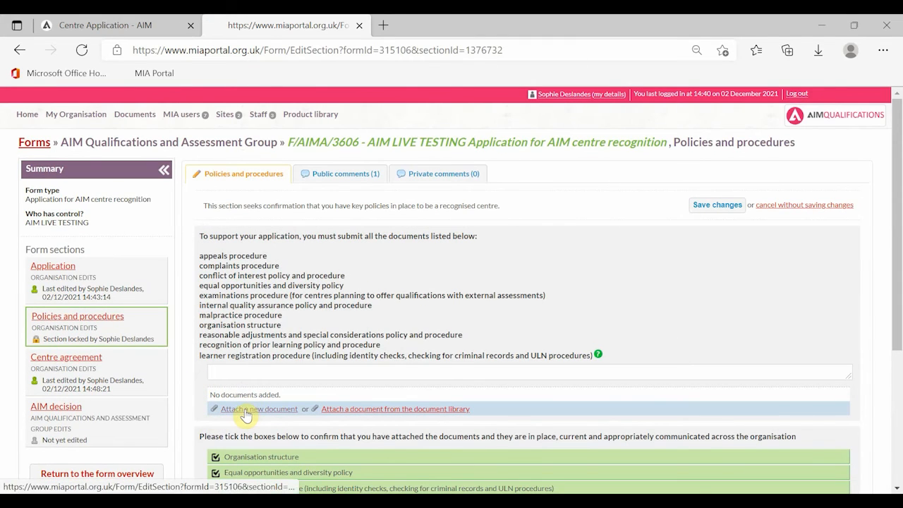
pyautogui.click(708, 205)
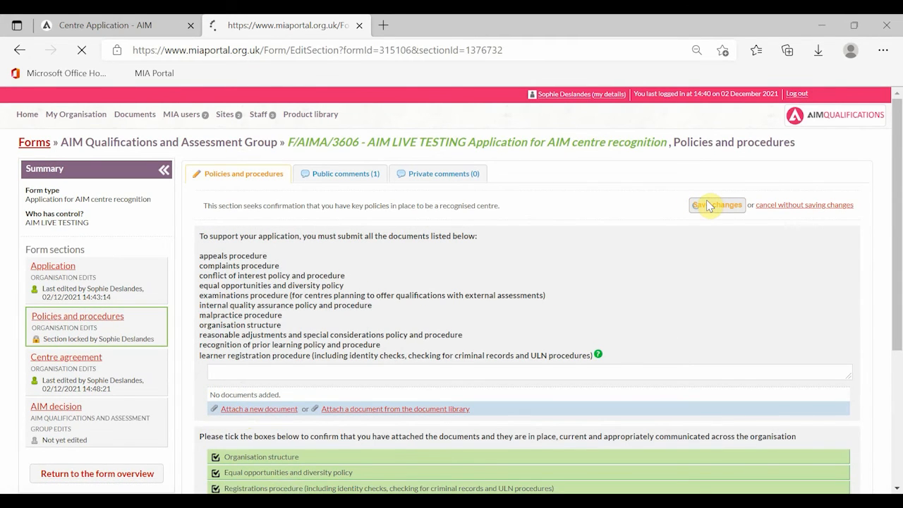
pyautogui.scroll(-4, 494, 367)
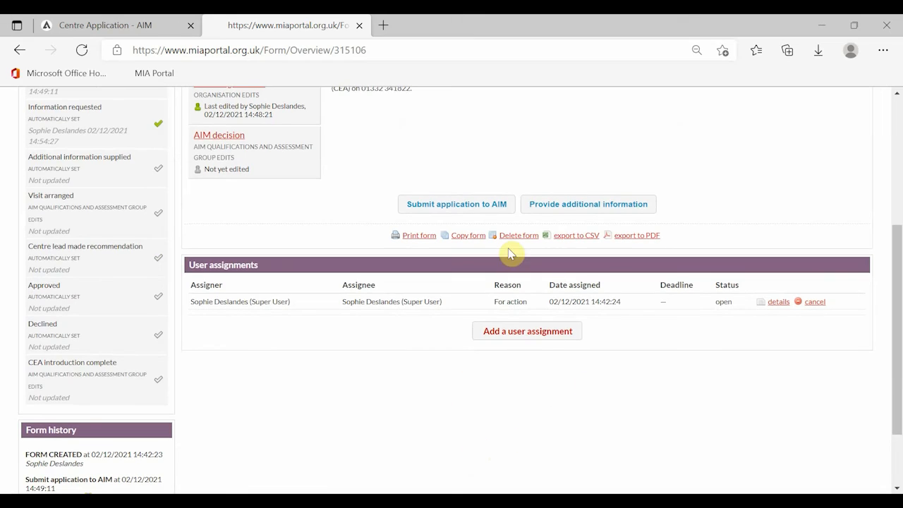
pyautogui.click(622, 211)
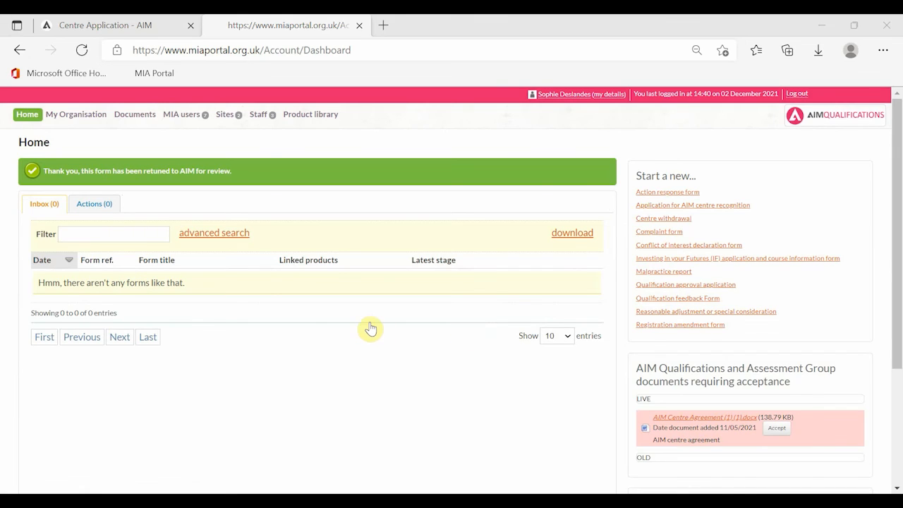
# Find form 3606 with the advanced search by form title and open it
pyautogui.click(214, 234)
pyautogui.click(301, 187)
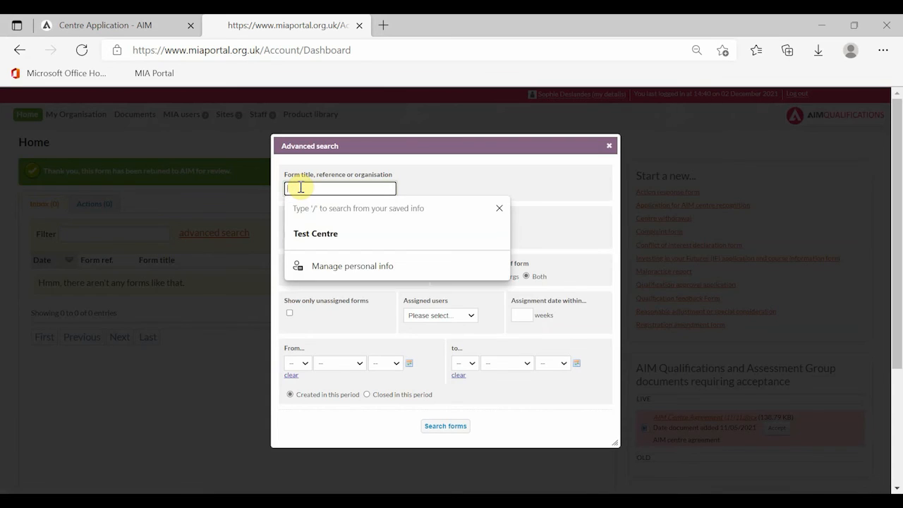
pyautogui.write('3606')
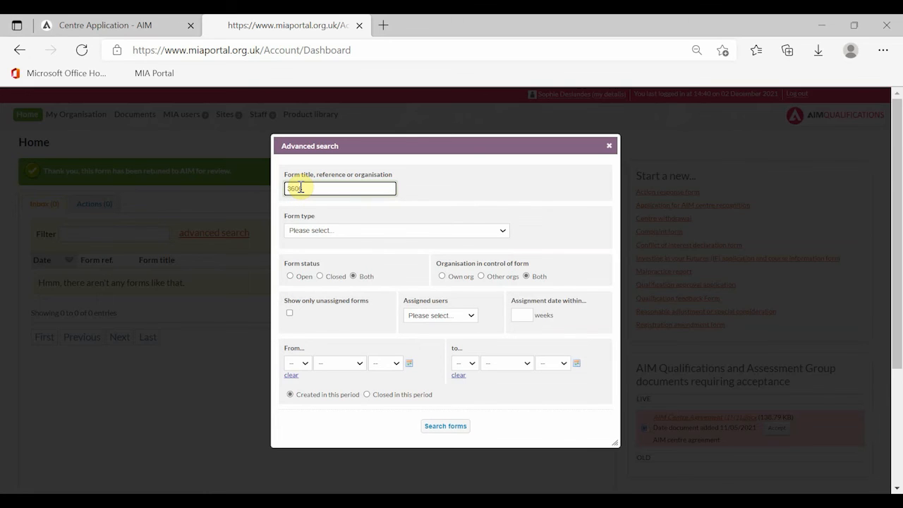
pyautogui.press('Return')
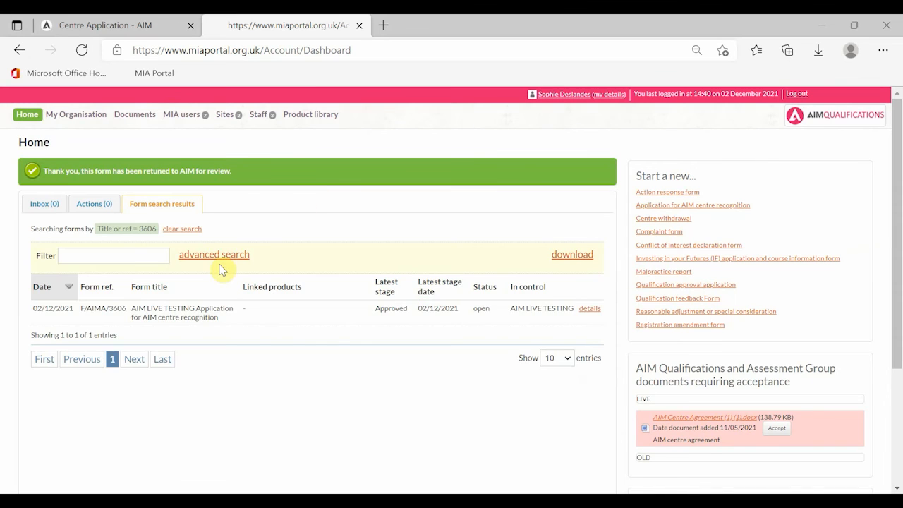
pyautogui.click(259, 318)
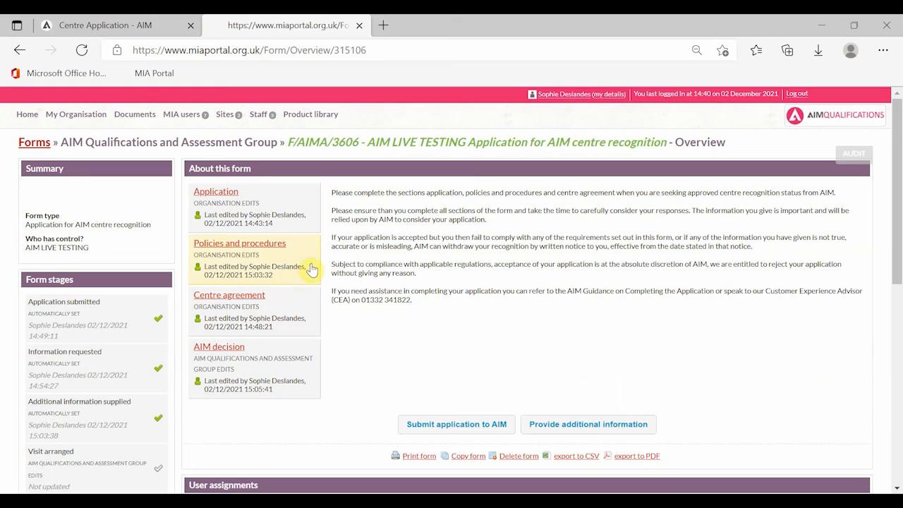
# Review the AIM decision recommending and approving recognition, then return to the form overview
pyautogui.click(264, 374)
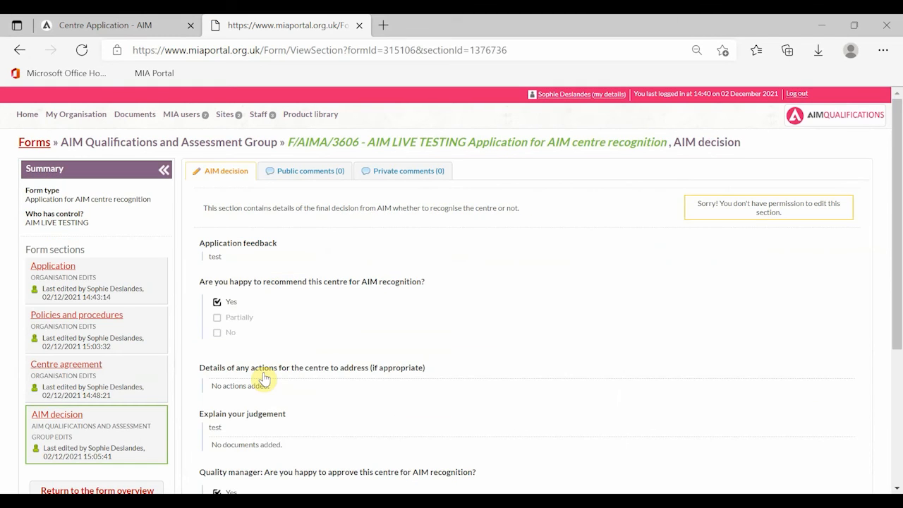
pyautogui.scroll(-2, 294, 257)
pyautogui.scroll(-1, 294, 257)
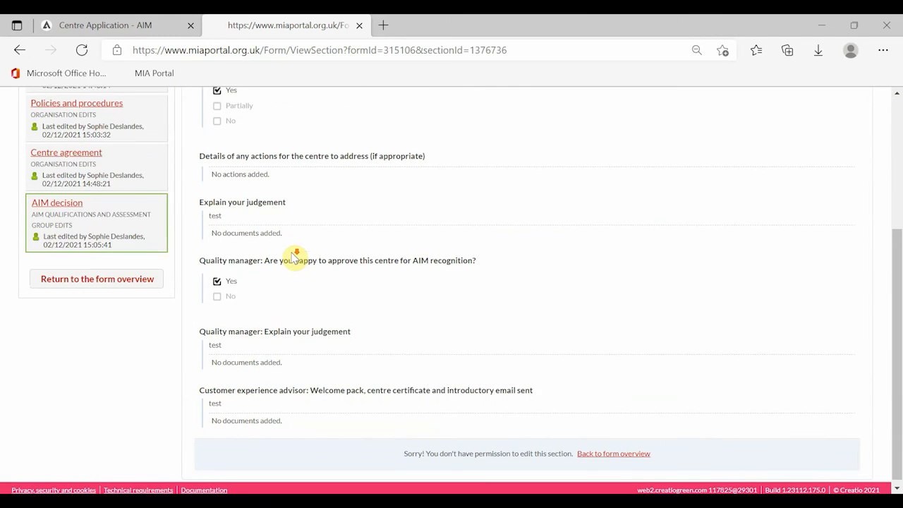
pyautogui.scroll(1, 294, 257)
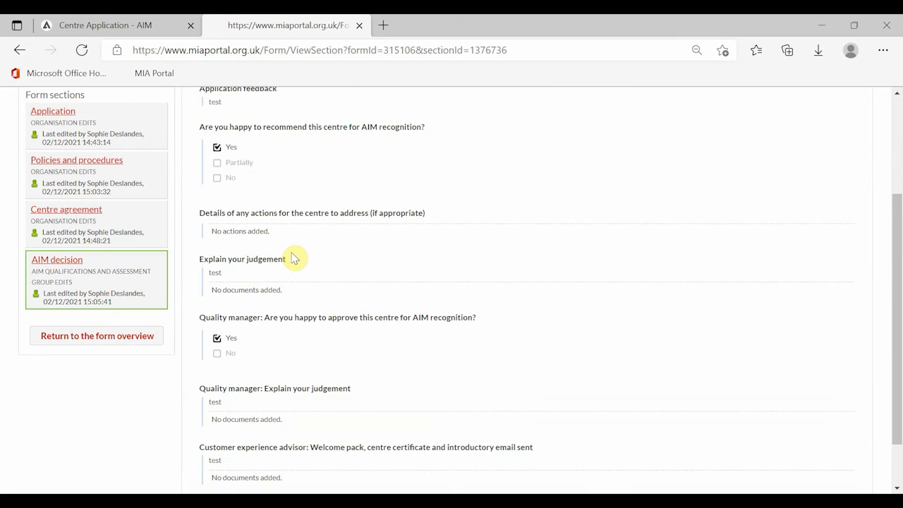
pyautogui.scroll(-1, 328, 258)
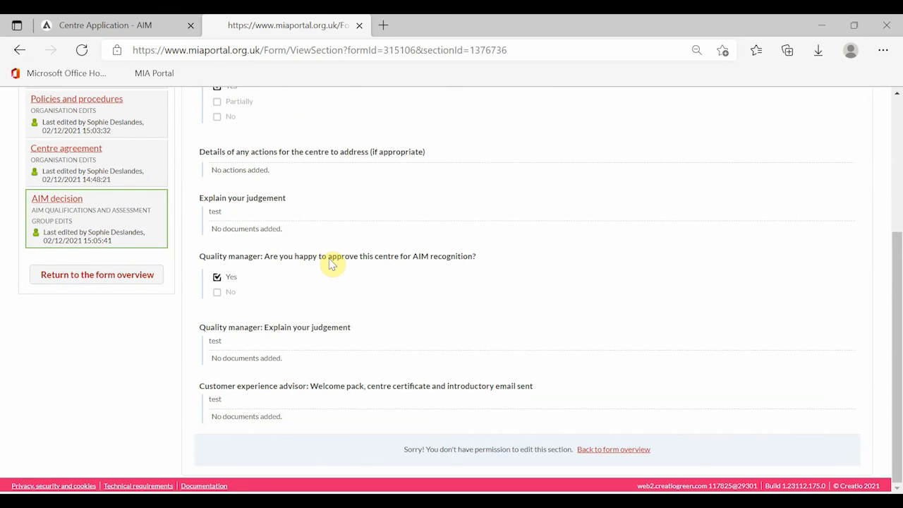
pyautogui.click(636, 453)
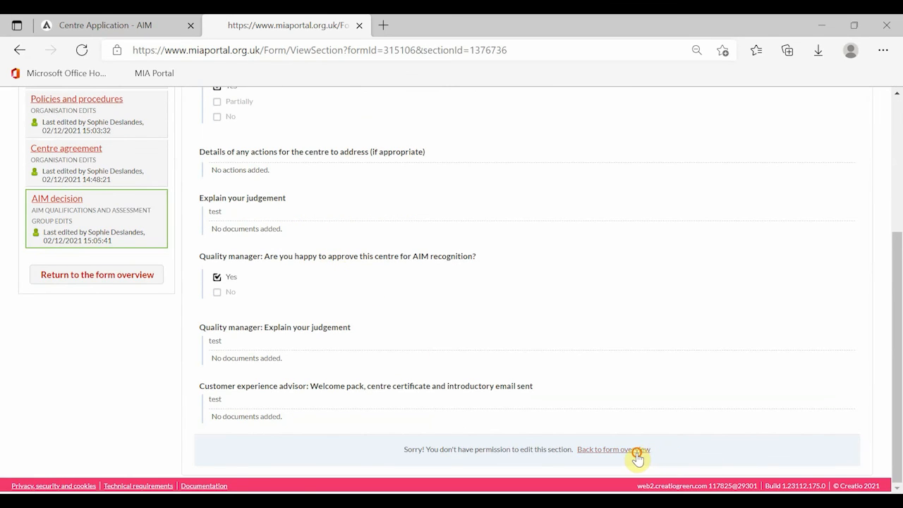